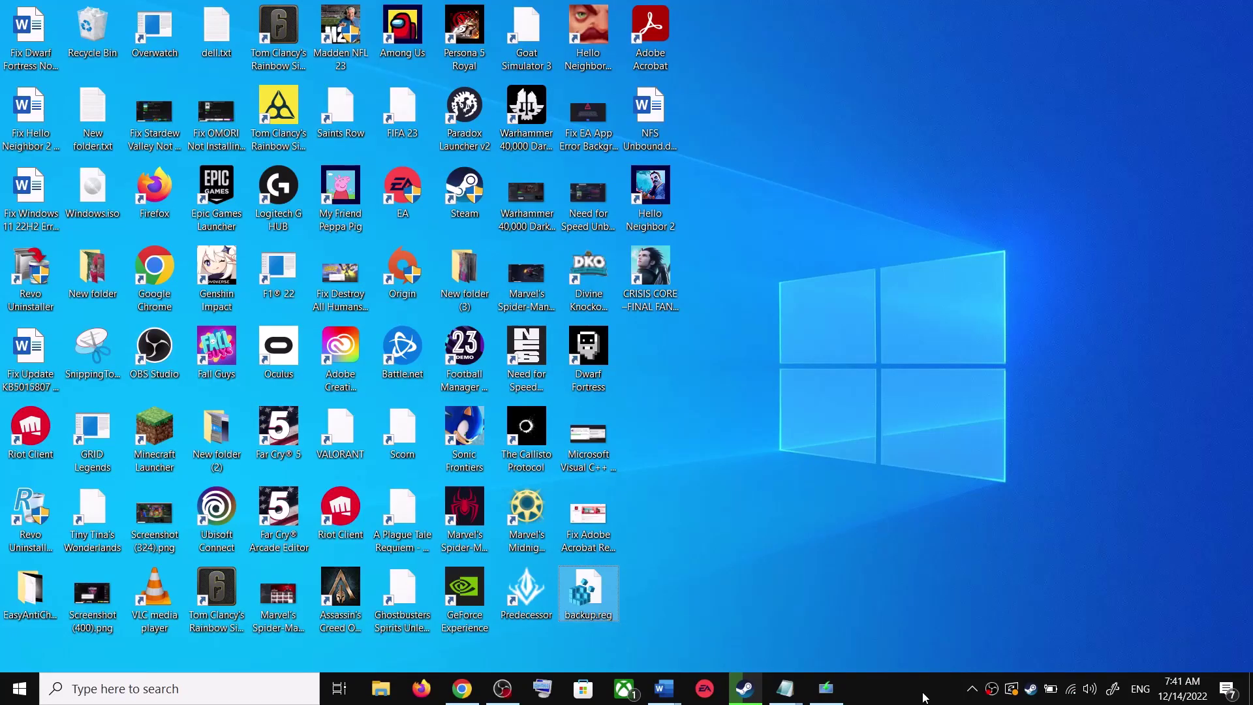
Step: Expand the Windows Update troubleshooter under Settings > Update & Security > Troubleshoot > Additional troubleshooters
mouse_move(664, 688)
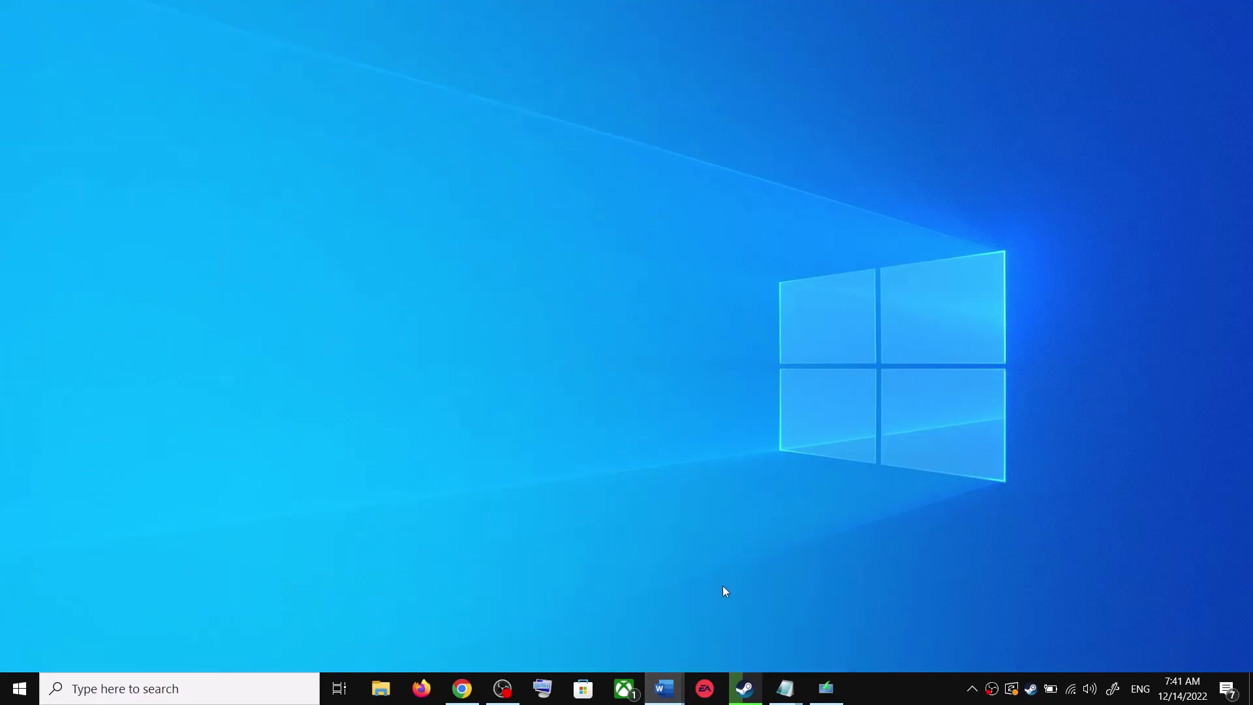
left_click(724, 587)
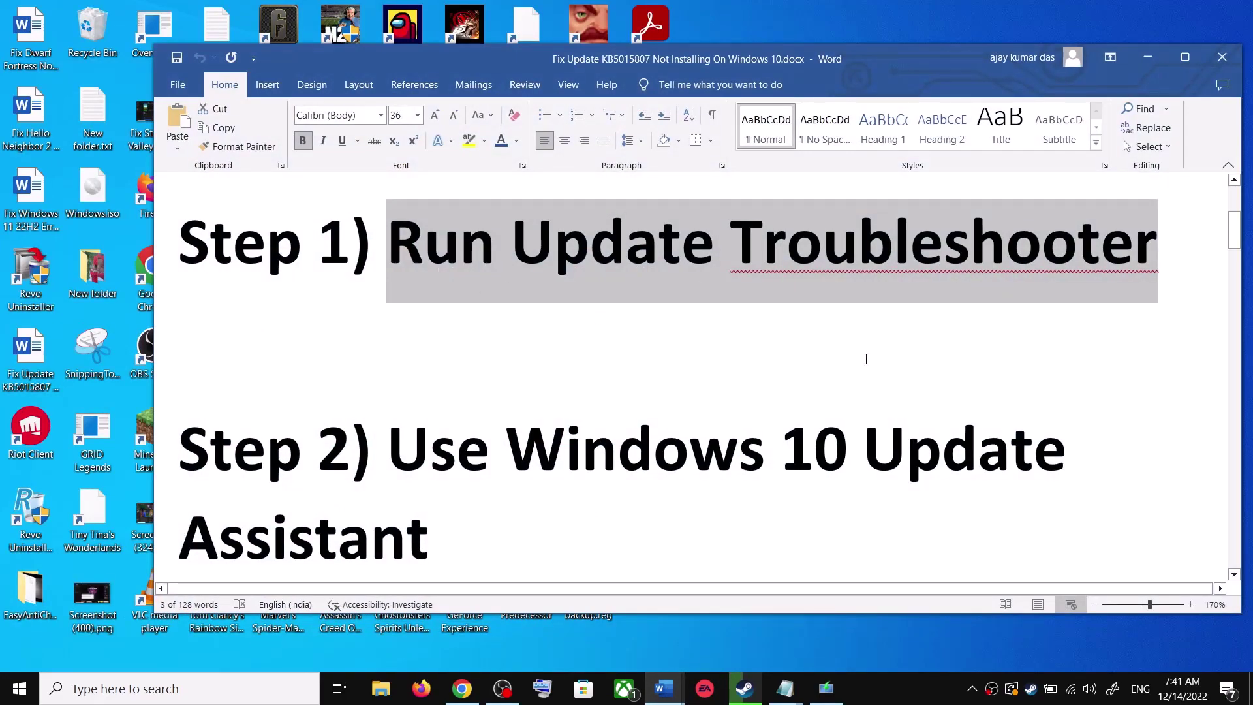
key("super+i")
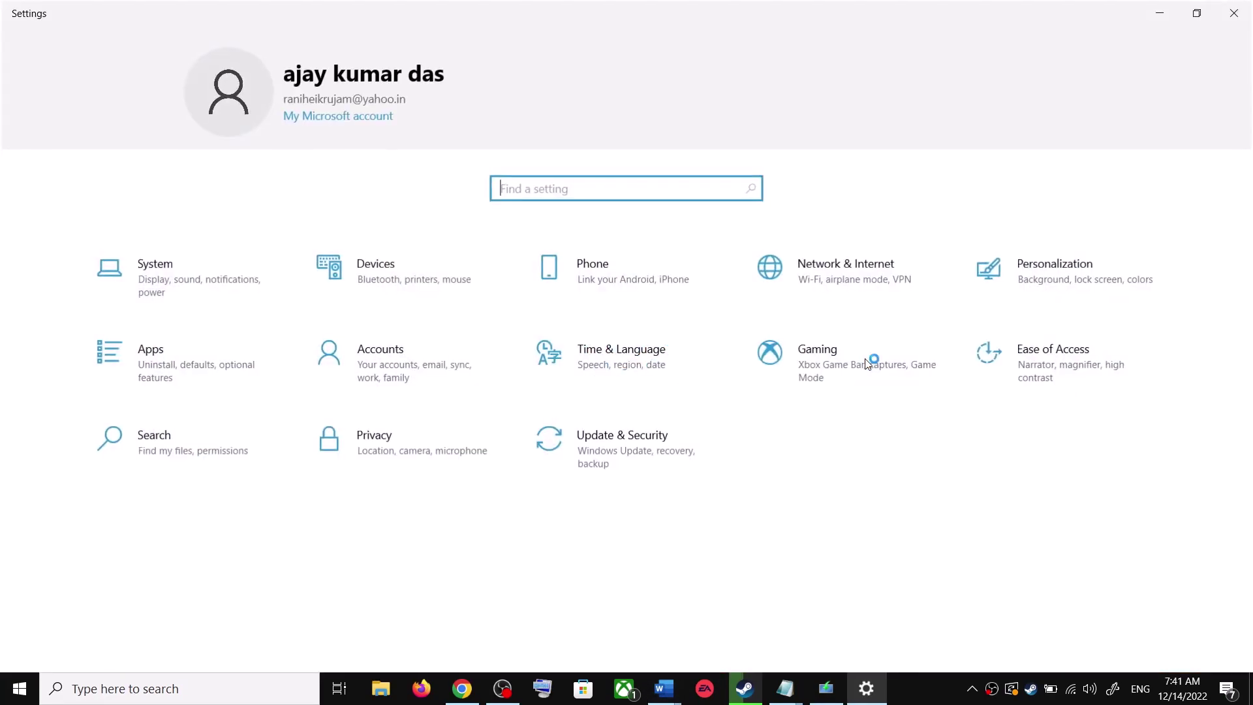
left_click(640, 453)
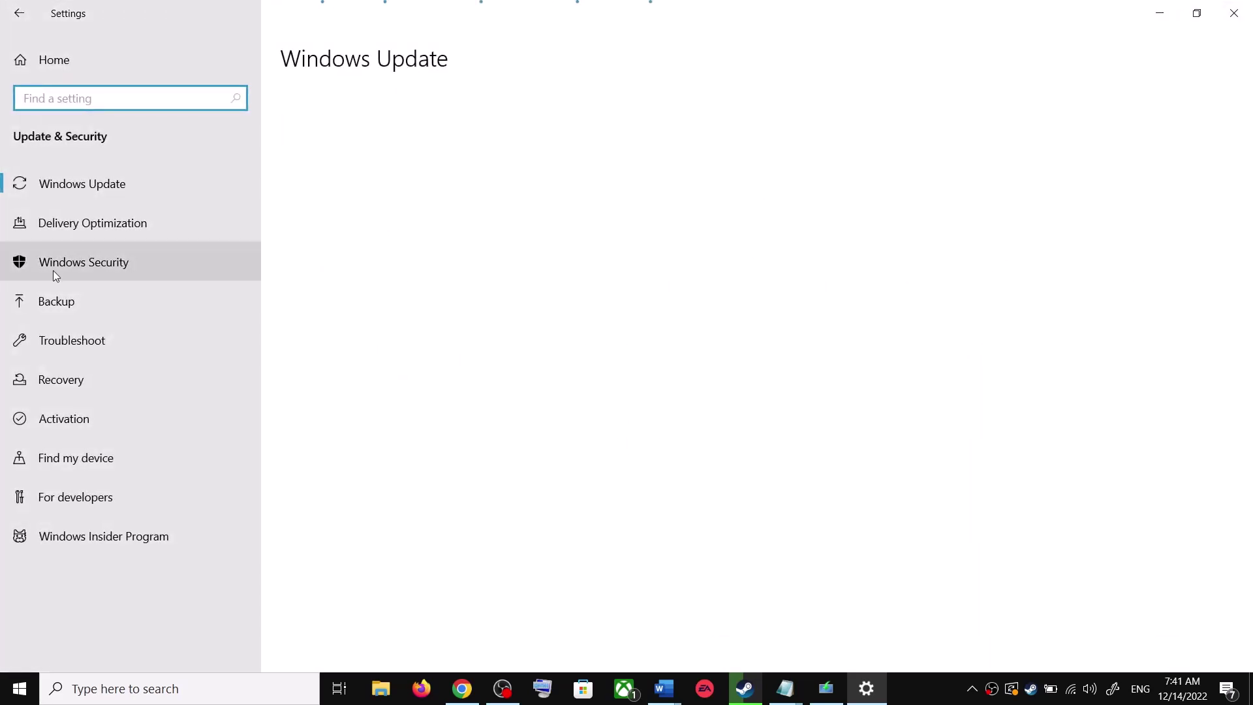
left_click(100, 340)
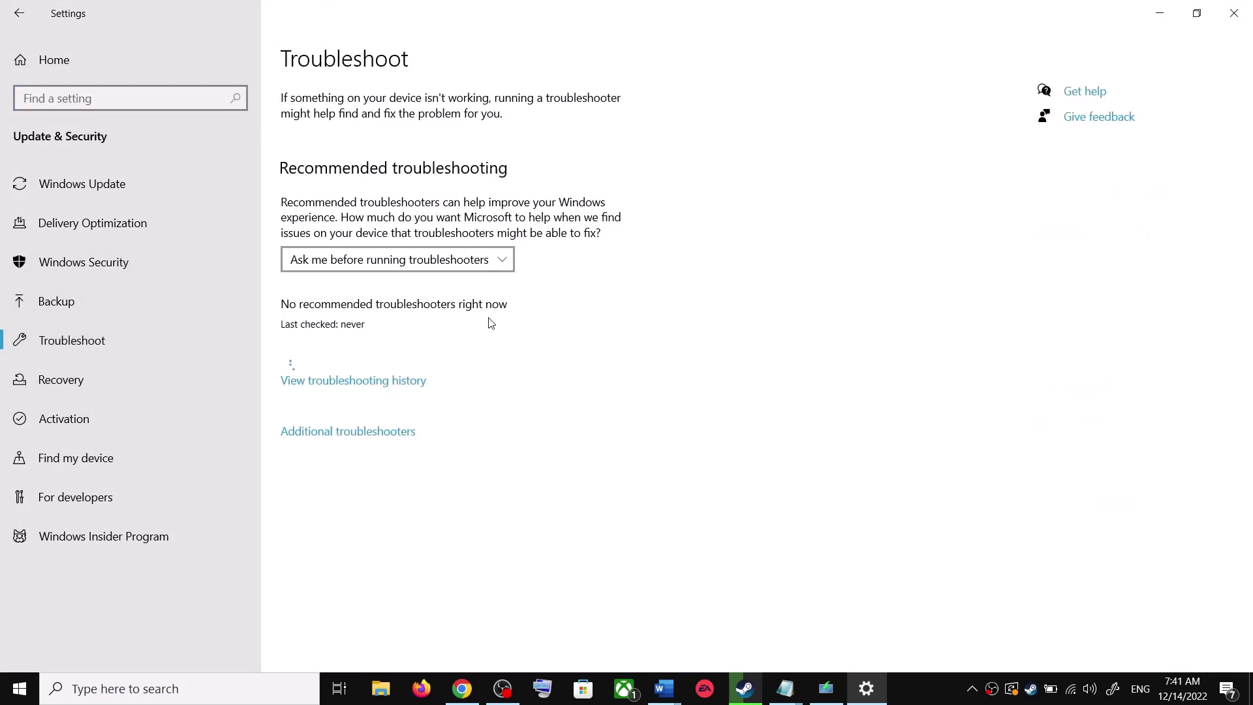
left_click(361, 432)
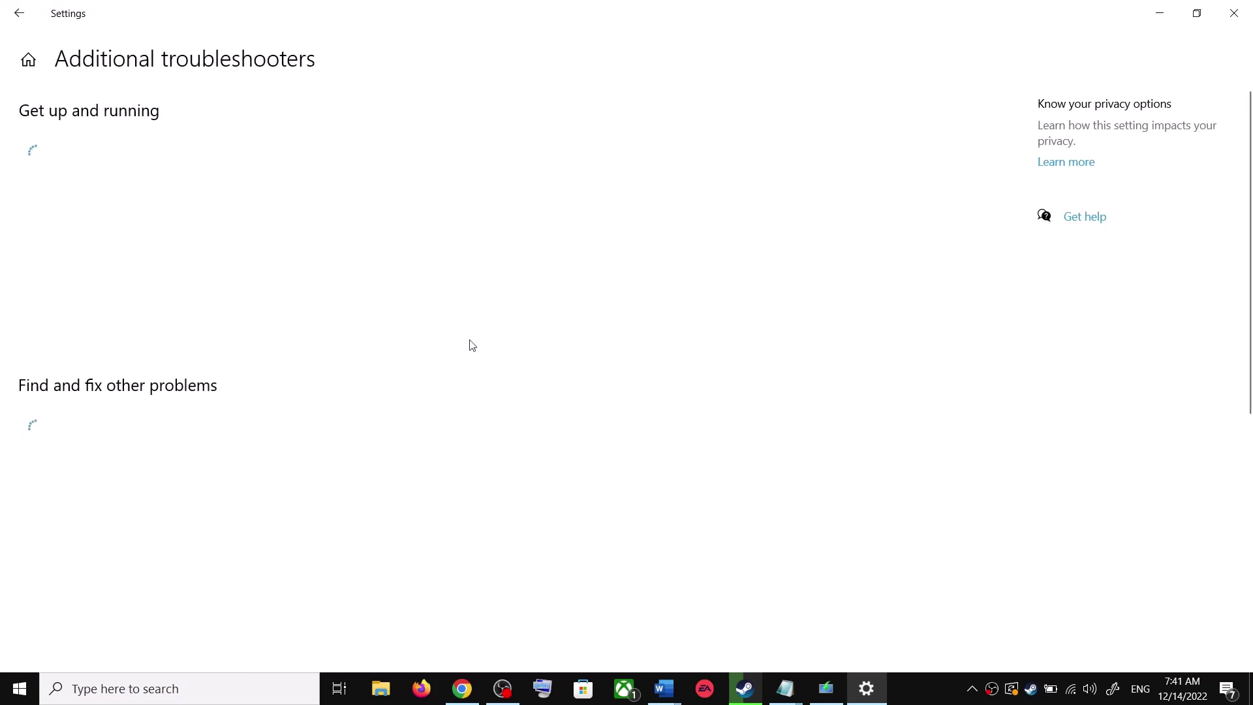
left_click(154, 333)
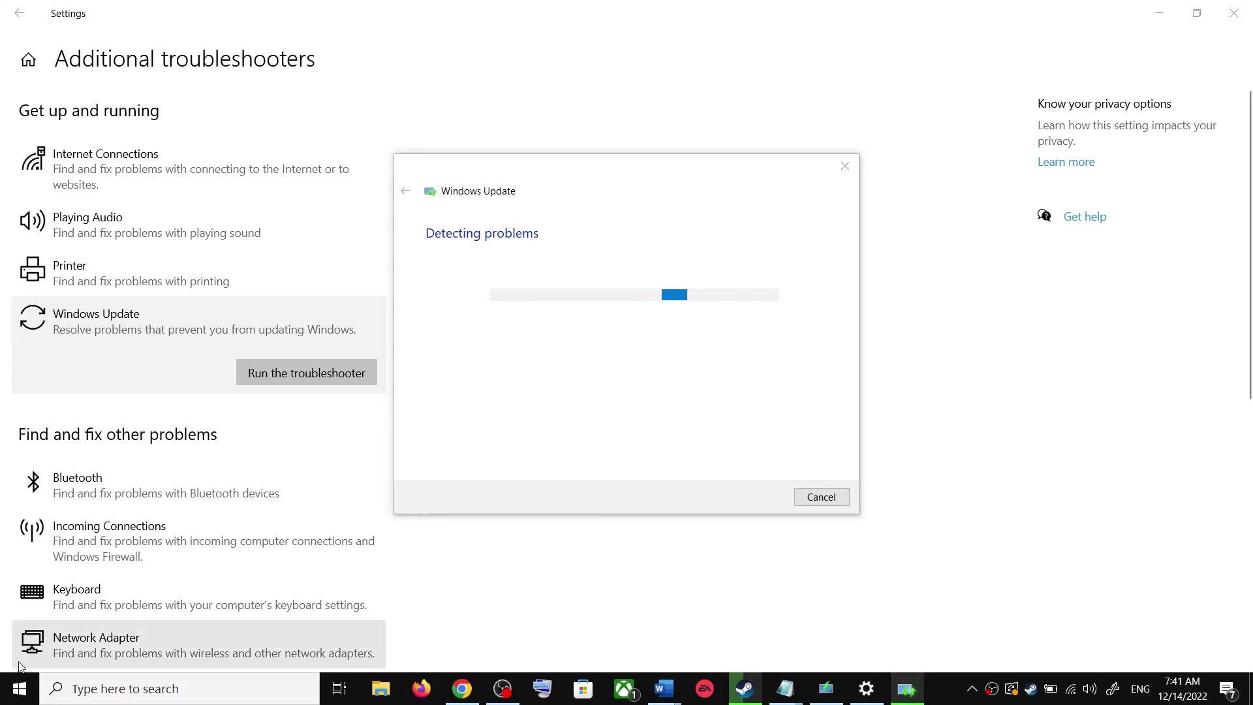
Step: Check the Start menu power options without restarting, then go back to Settings
left_click(20, 689)
left_click(21, 654)
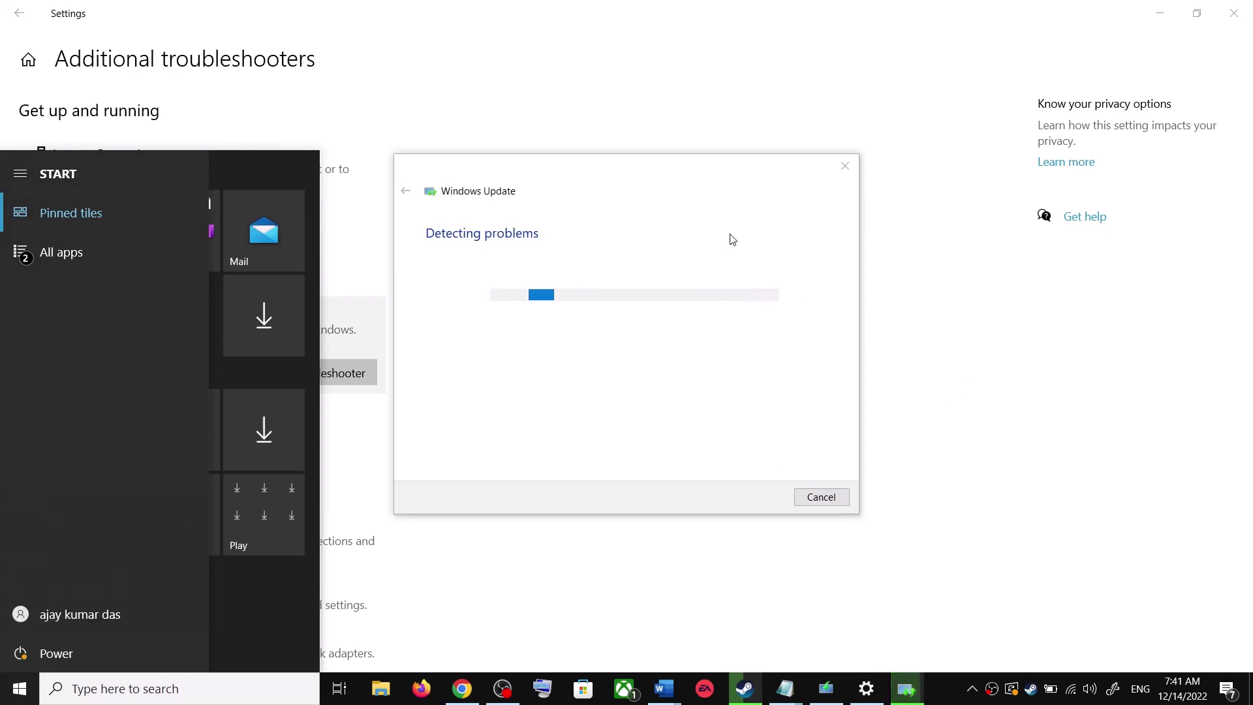
left_click(854, 252)
left_click(954, 277)
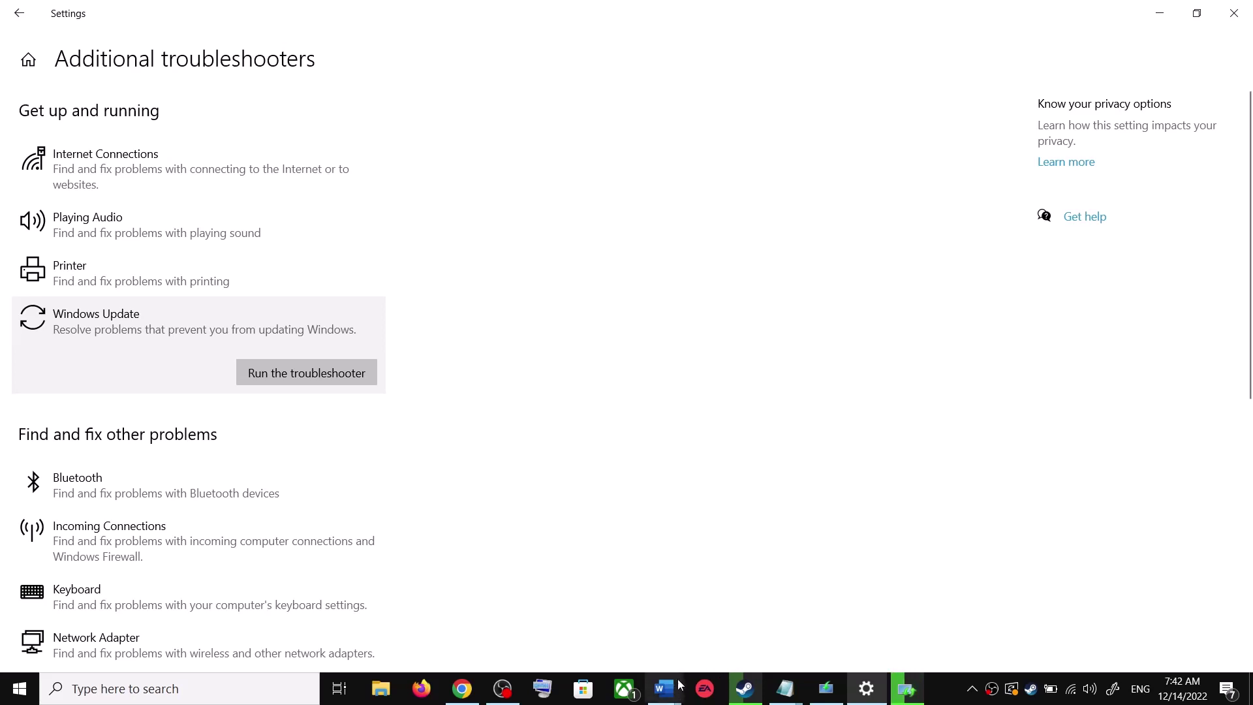
Step: Scroll the KB5015807 Word guide to Step 2 and open its Microsoft software-download link in Chrome
mouse_move(680, 689)
left_click(755, 646)
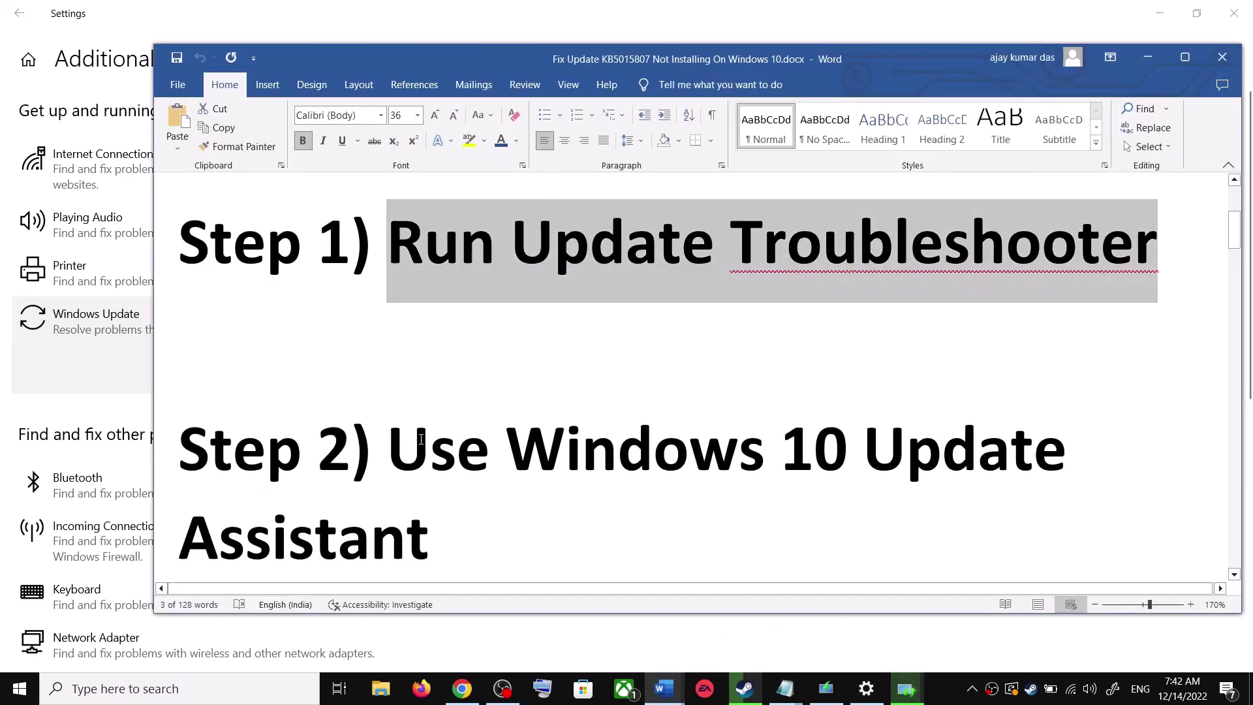
scroll(420, 427, "down", 1)
left_click_drag(415, 386, 439, 493)
scroll(439, 493, "down", 1)
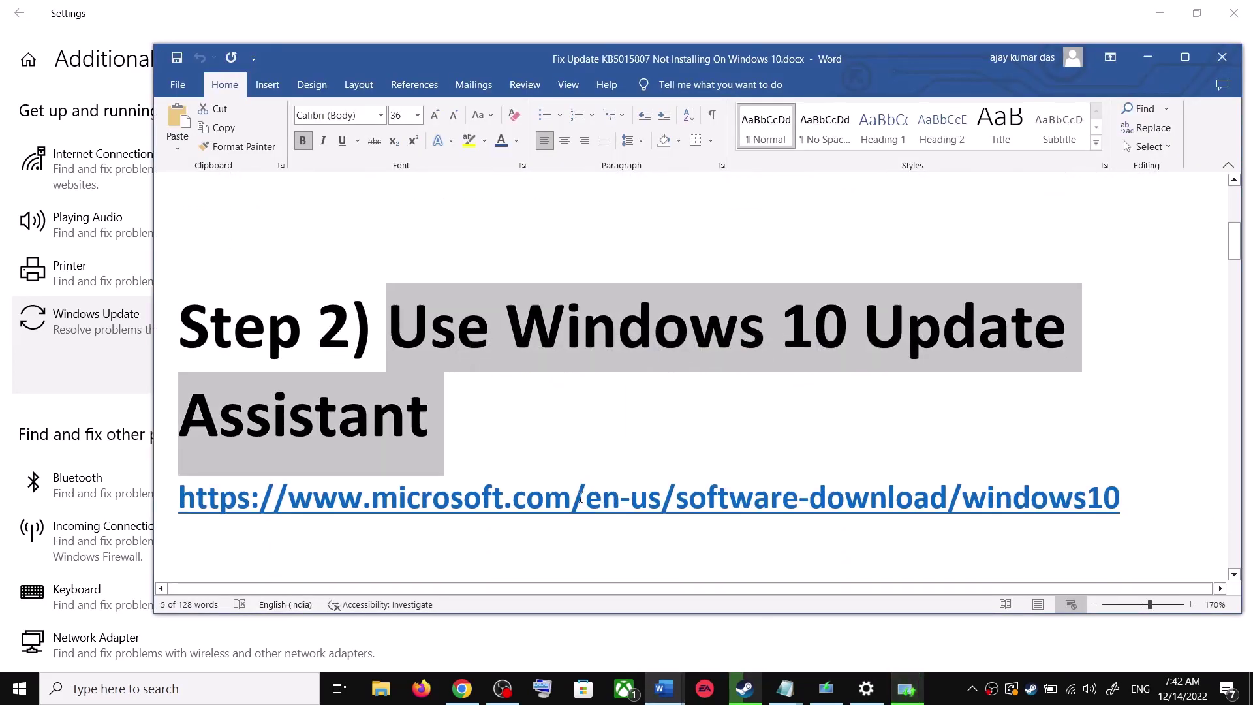
left_click_drag(1126, 487, 532, 490)
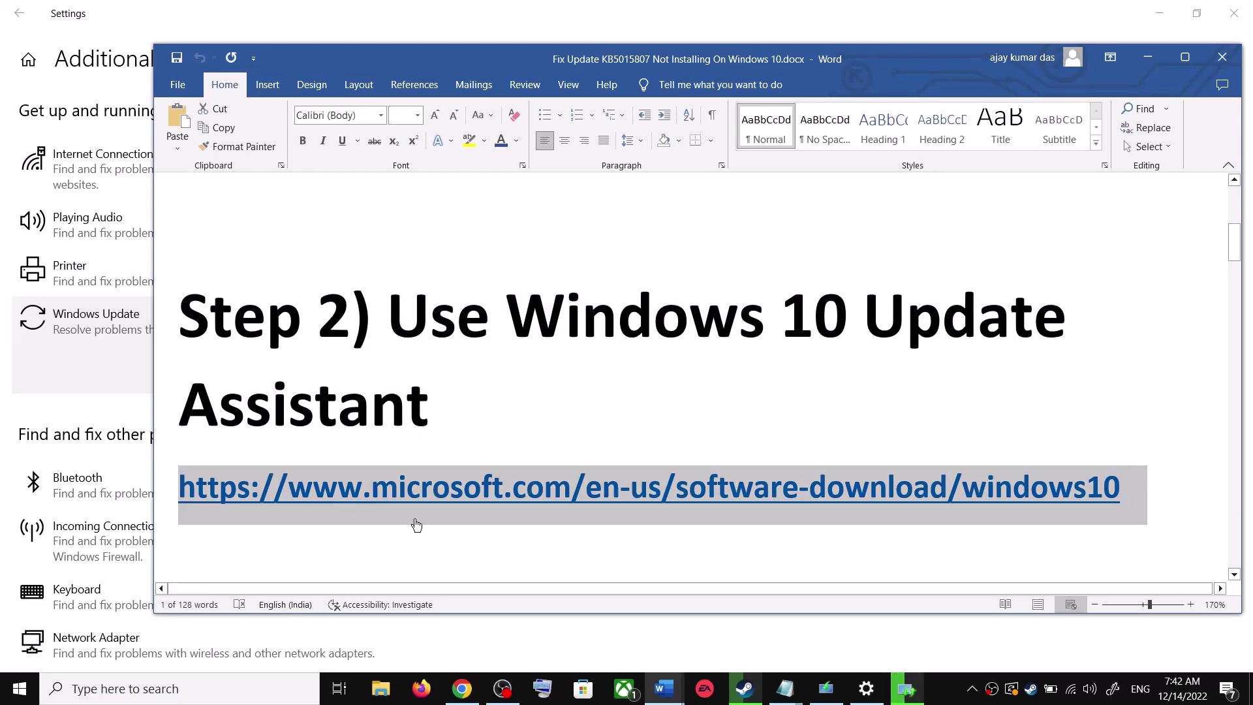
left_click(472, 697)
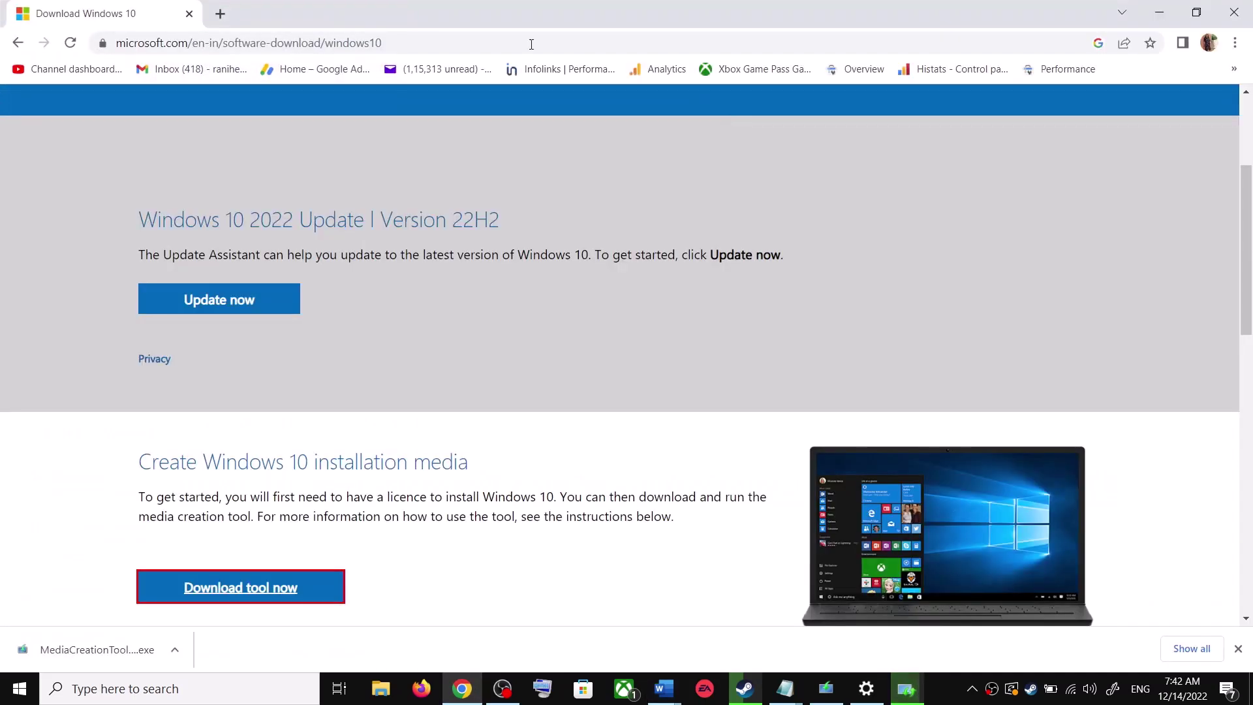
Step: Download the Windows 10 Update Assistant from the Download Windows 10 page's Update now button
scroll(276, 364, "up", 3)
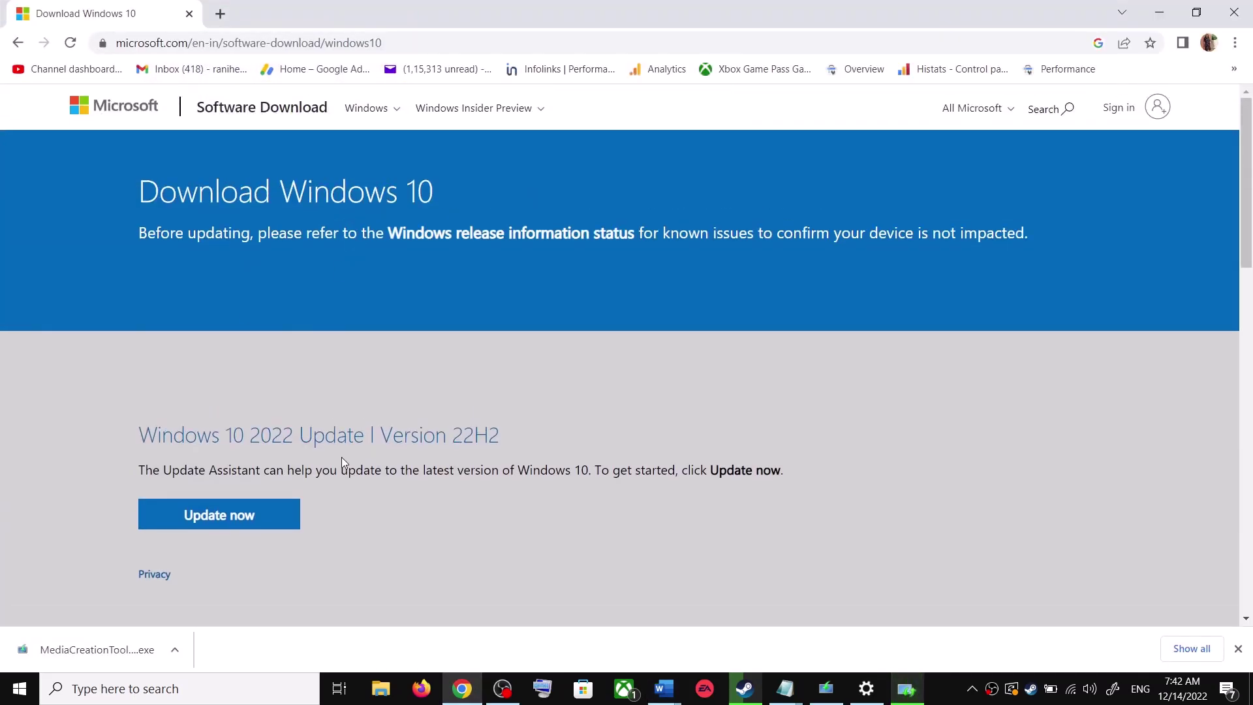
left_click_drag(160, 471, 260, 472)
left_click(252, 516)
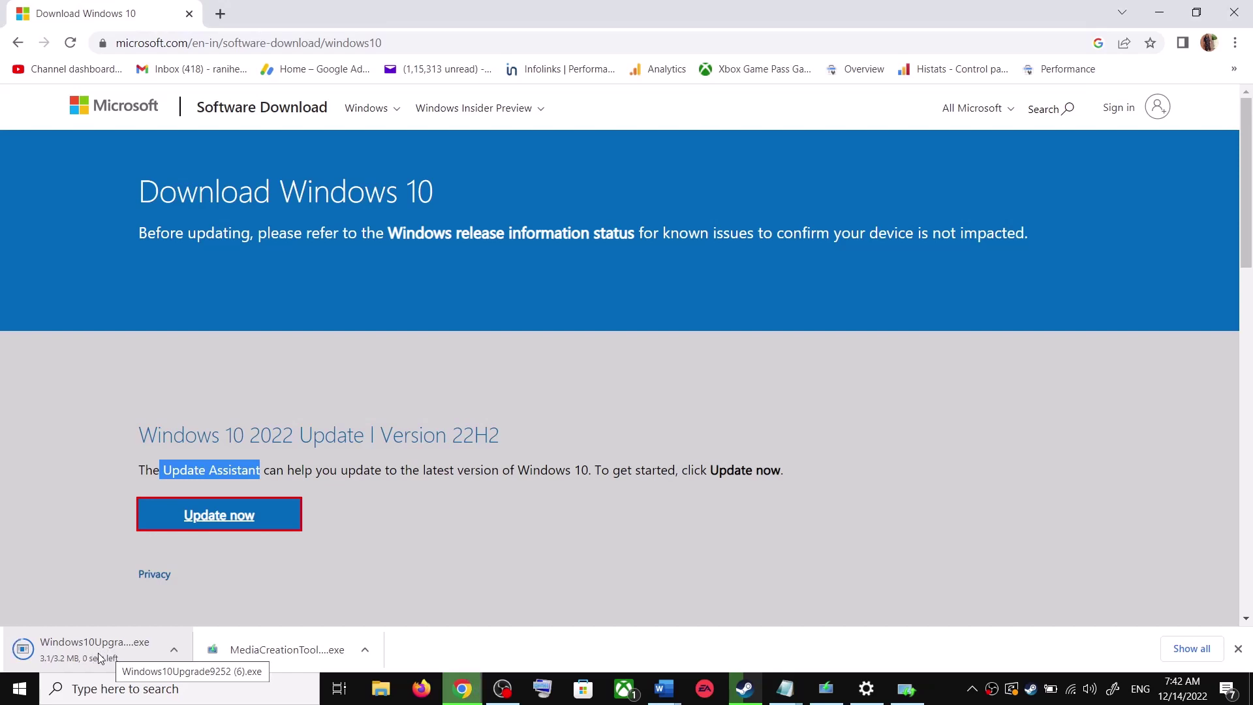
left_click(78, 650)
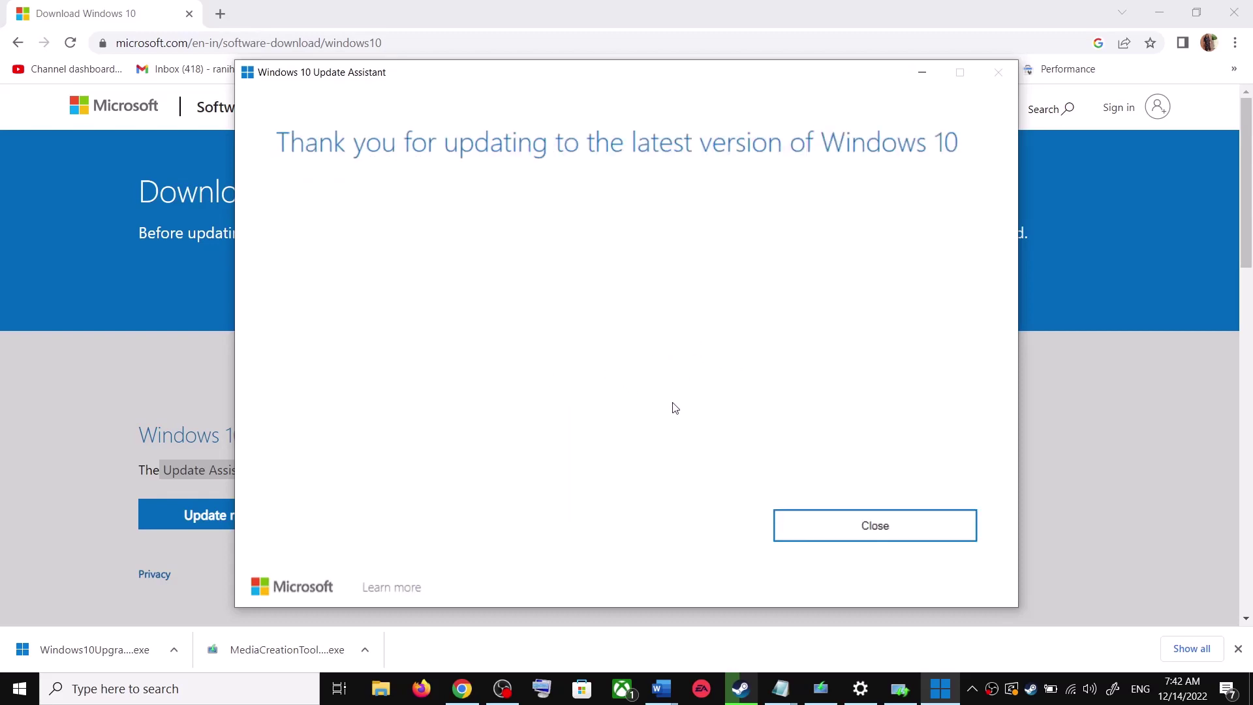
left_click(916, 513)
left_click(909, 527)
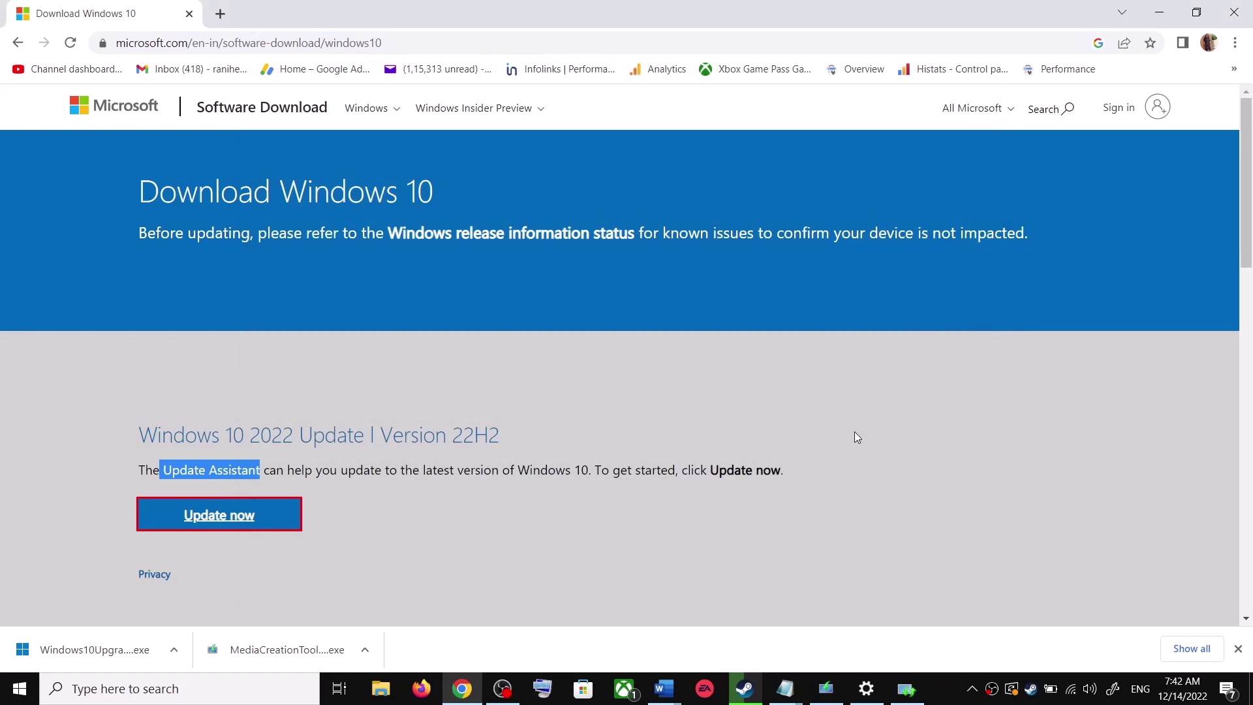
Step: Select the Step 3 commands from SC config trustedinstaller start=auto to net start appidsvc and copy them
left_click(664, 689)
left_click(776, 649)
scroll(513, 440, "down", 5)
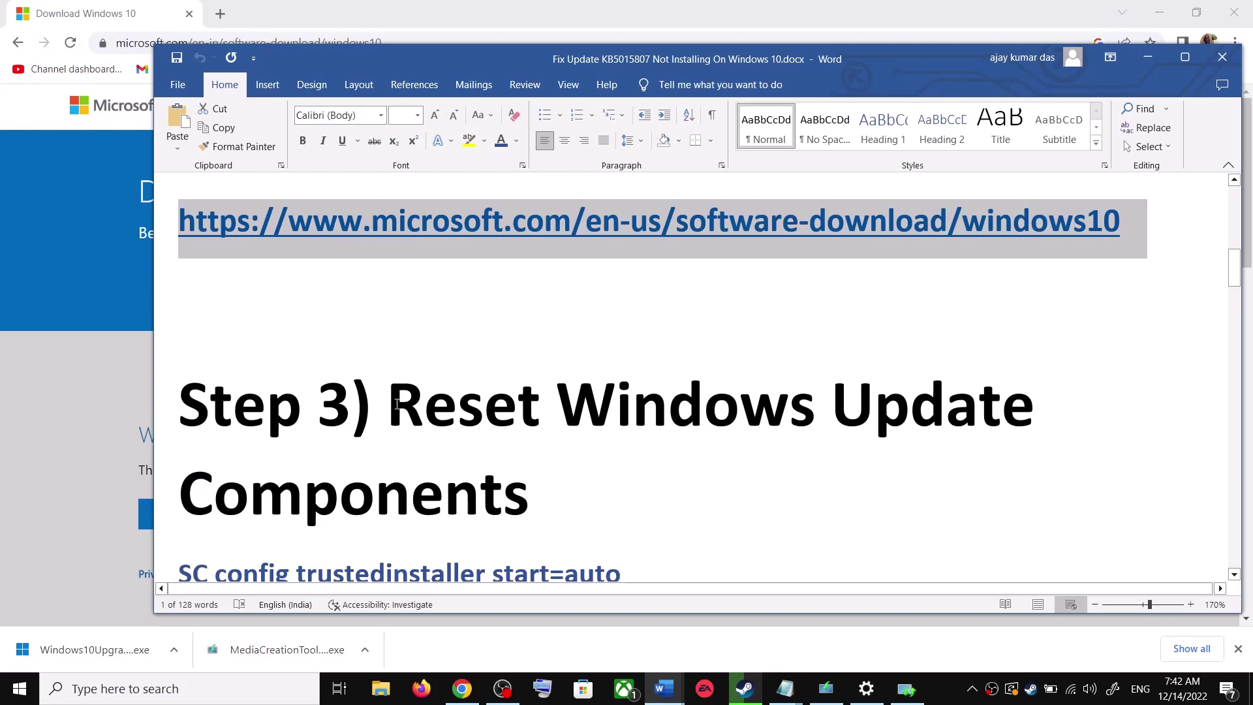
left_click_drag(397, 404, 529, 499)
scroll(492, 470, "down", 3)
left_click(181, 436)
left_click_drag(181, 437, 405, 555)
scroll(405, 555, "down", 1)
right_click(332, 367)
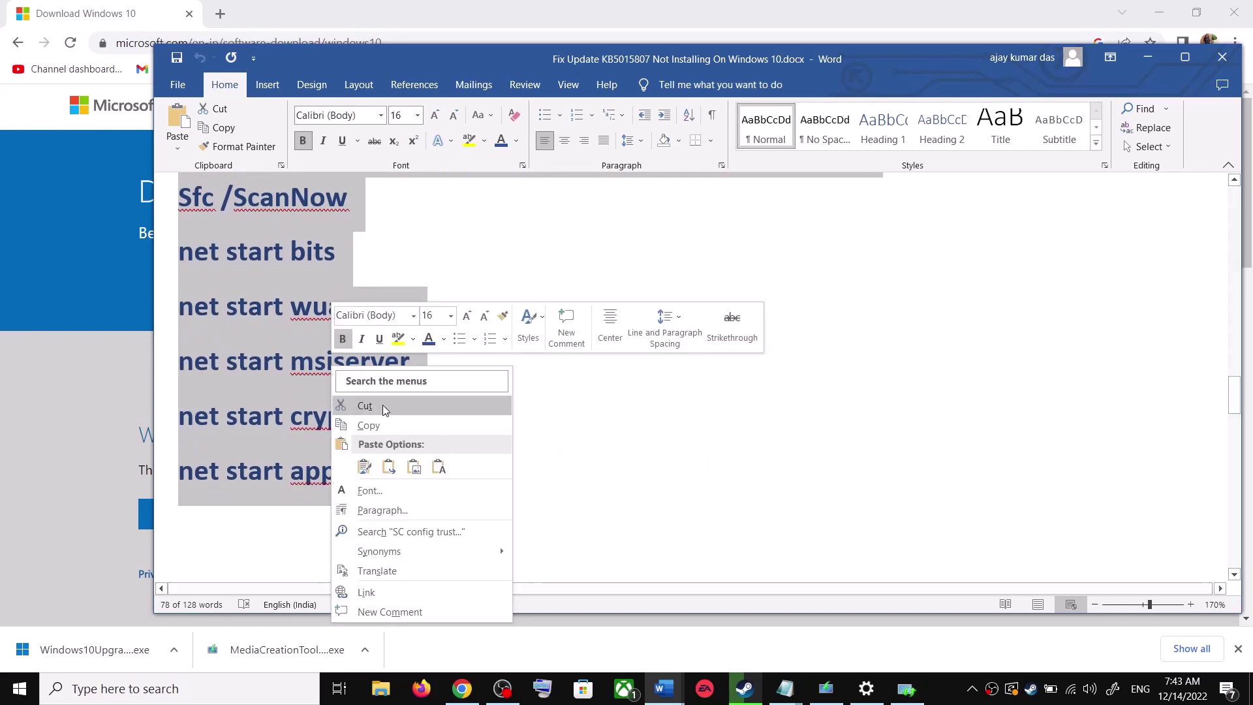
left_click(383, 426)
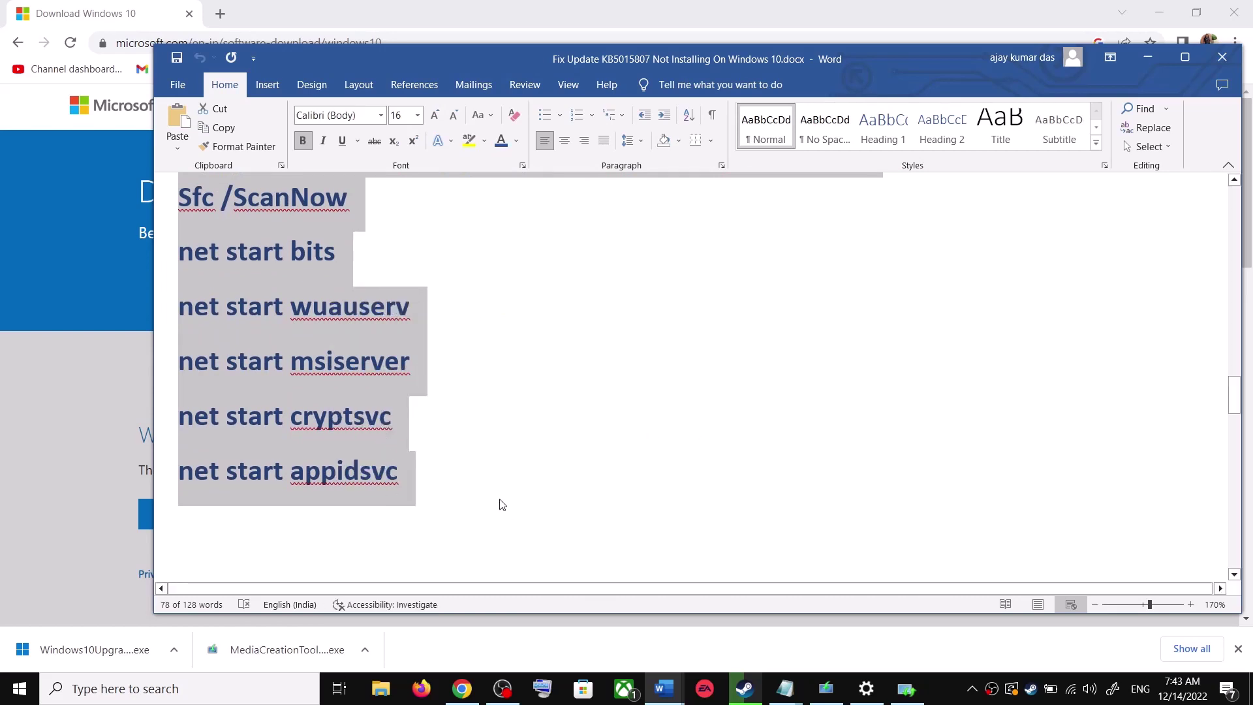
Step: Open Notepad and paste the copied Step 3 commands into it
left_click(220, 701)
type("ote")
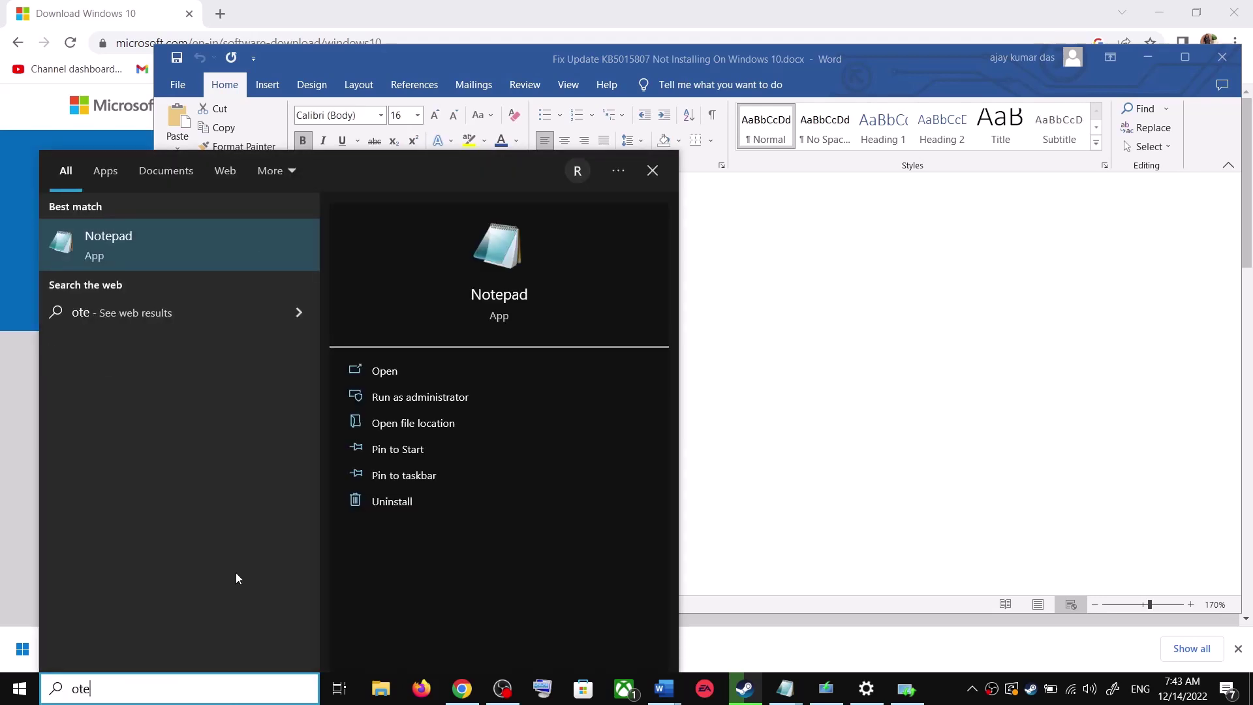
left_click(211, 230)
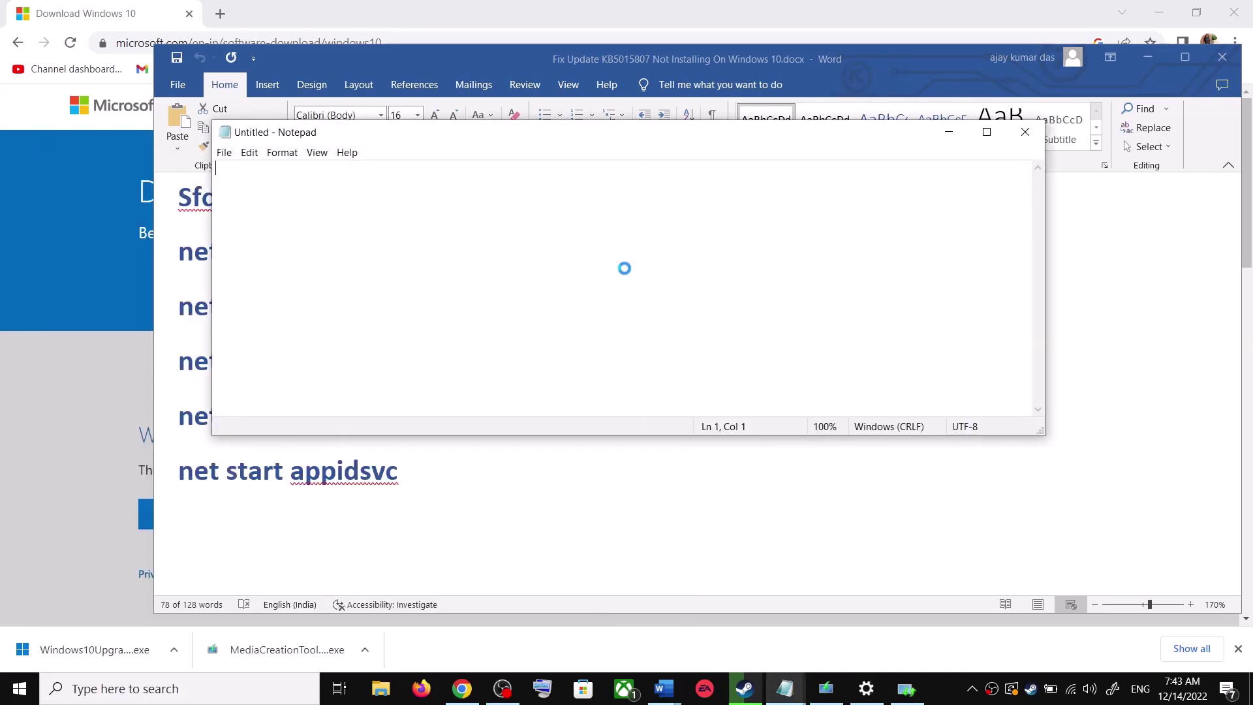
key("ctrl+v")
scroll(384, 303, "up", 3)
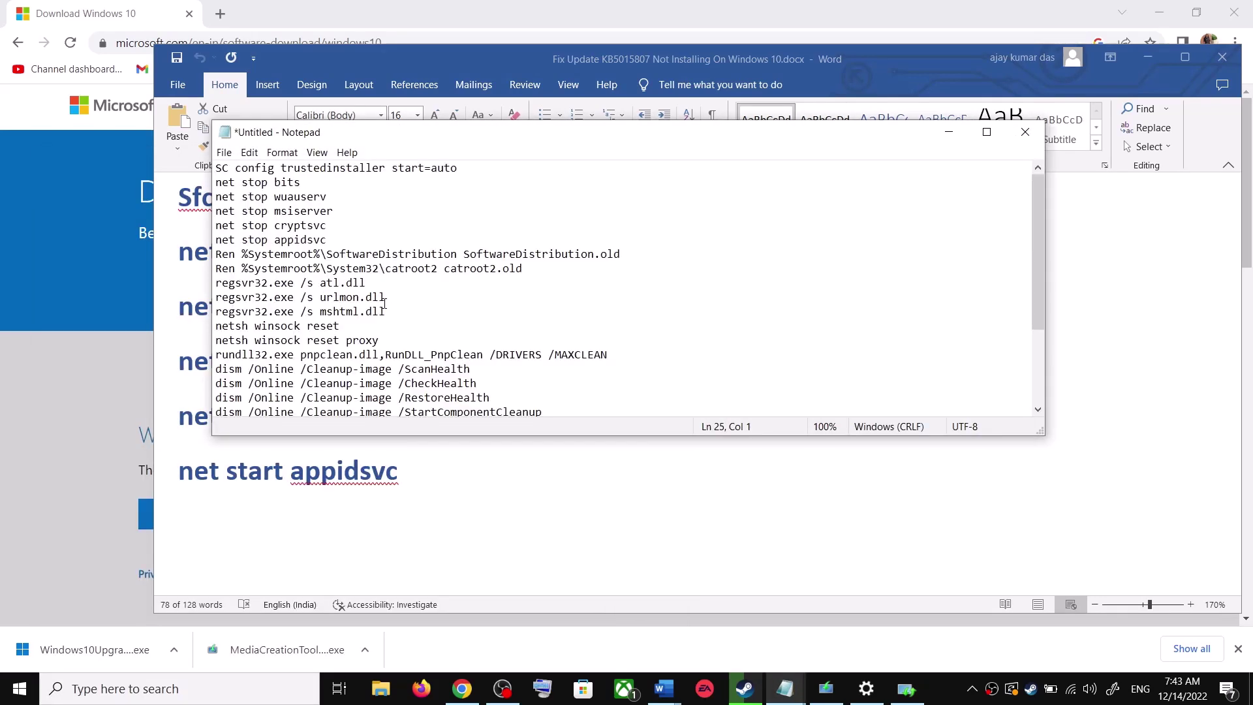
Step: Start saving to the Desktop and name the file Wufix.bat, copied from the Word guide
left_click(224, 152)
left_click(261, 234)
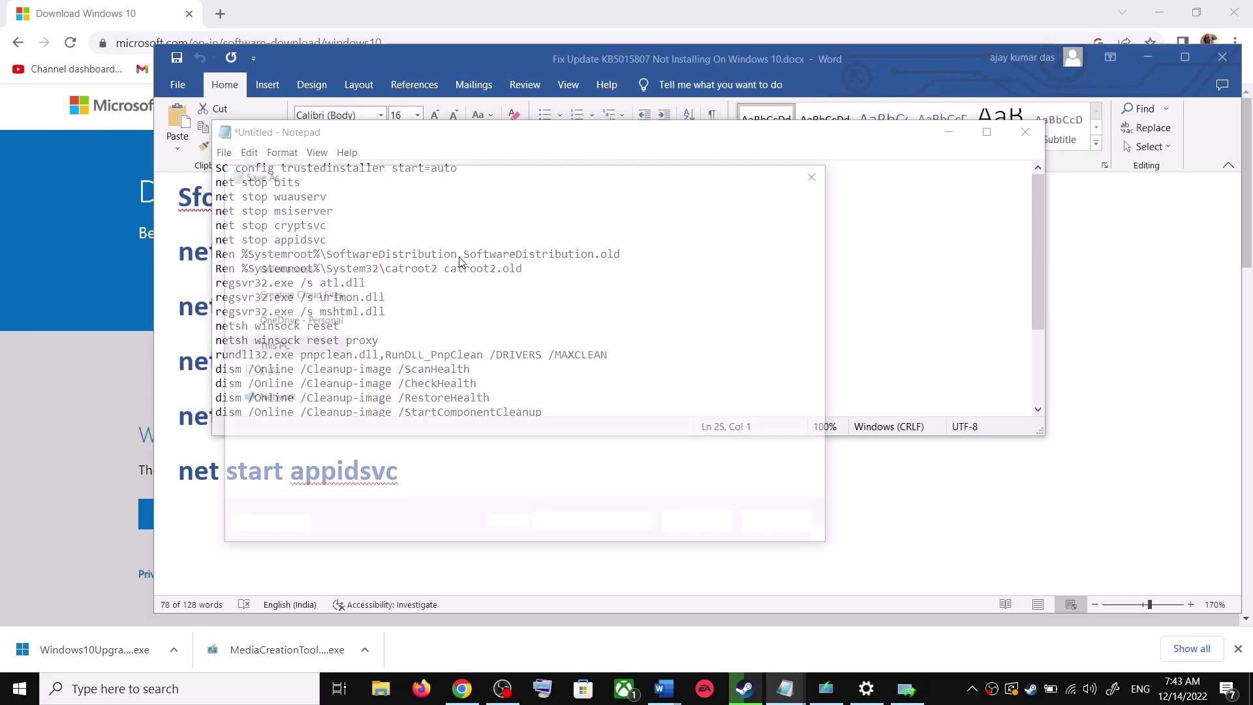
left_click(287, 303)
left_click(202, 386)
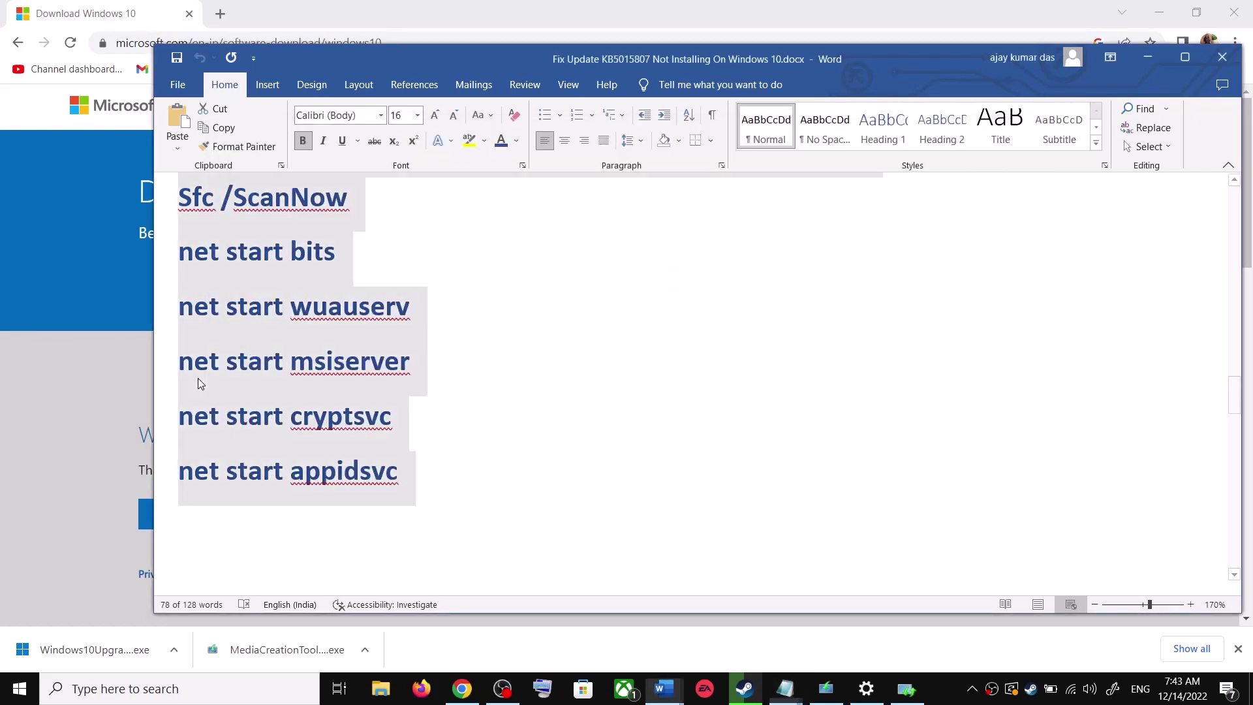
scroll(353, 411, "down", 3)
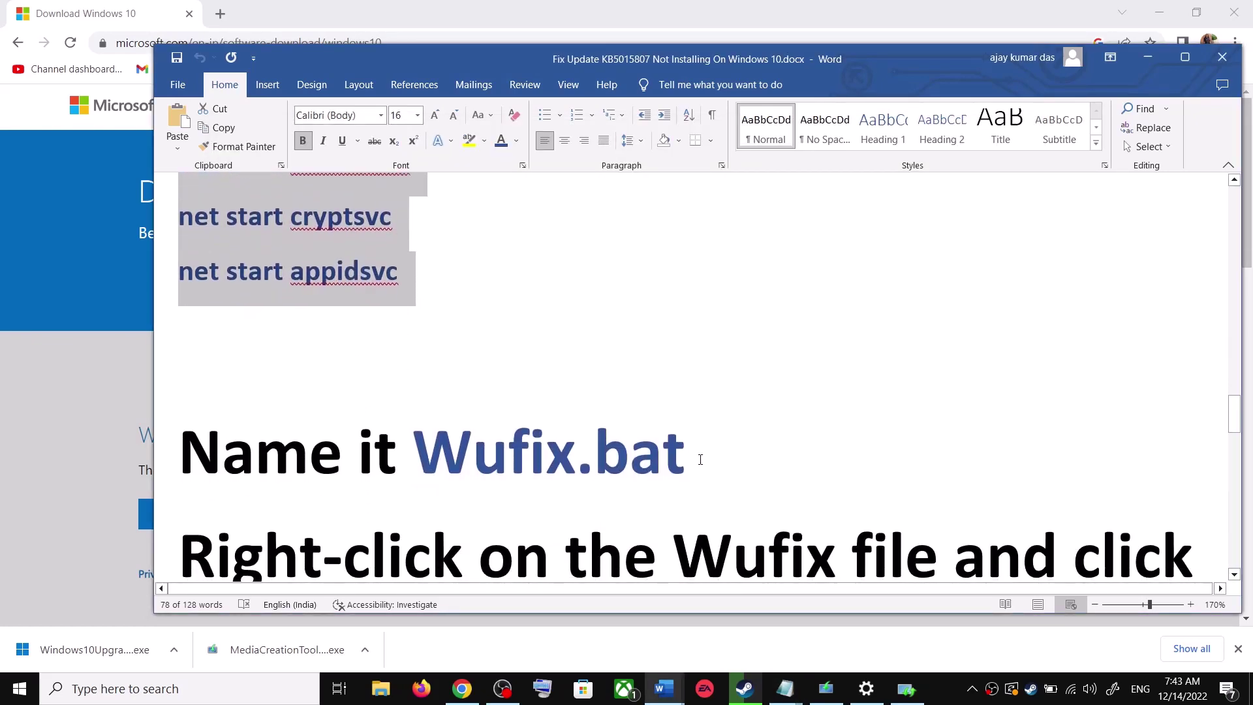
left_click_drag(701, 460, 484, 453)
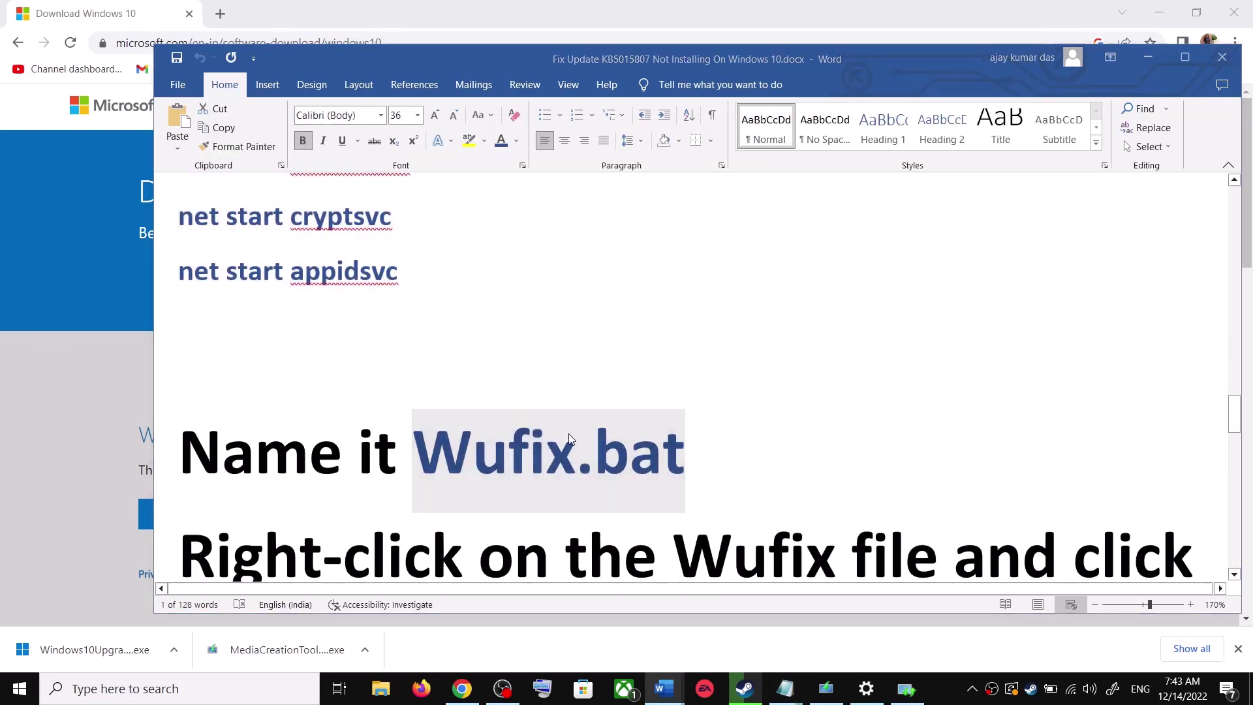
key("alt+Tab")
left_click(385, 464)
key("ctrl+a")
key("ctrl+v")
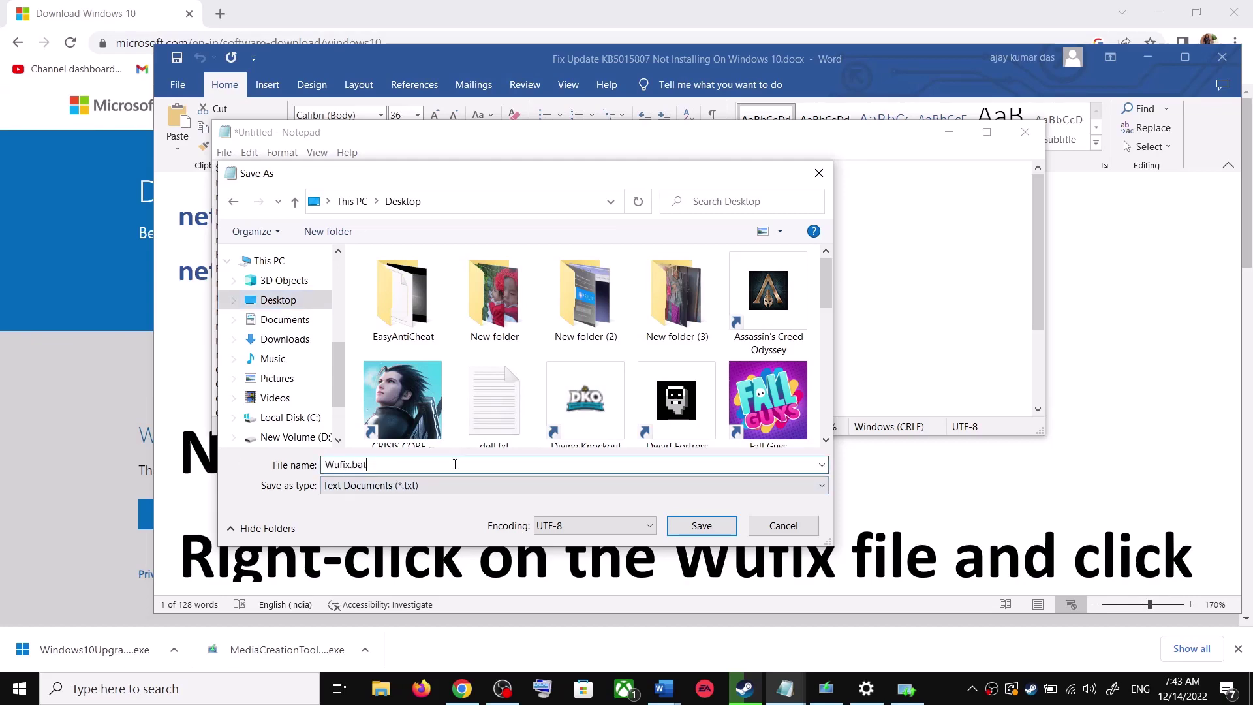
Step: Set Save as type to All Files (*.*) and save Wufix.bat
left_click(374, 493)
left_click(401, 513)
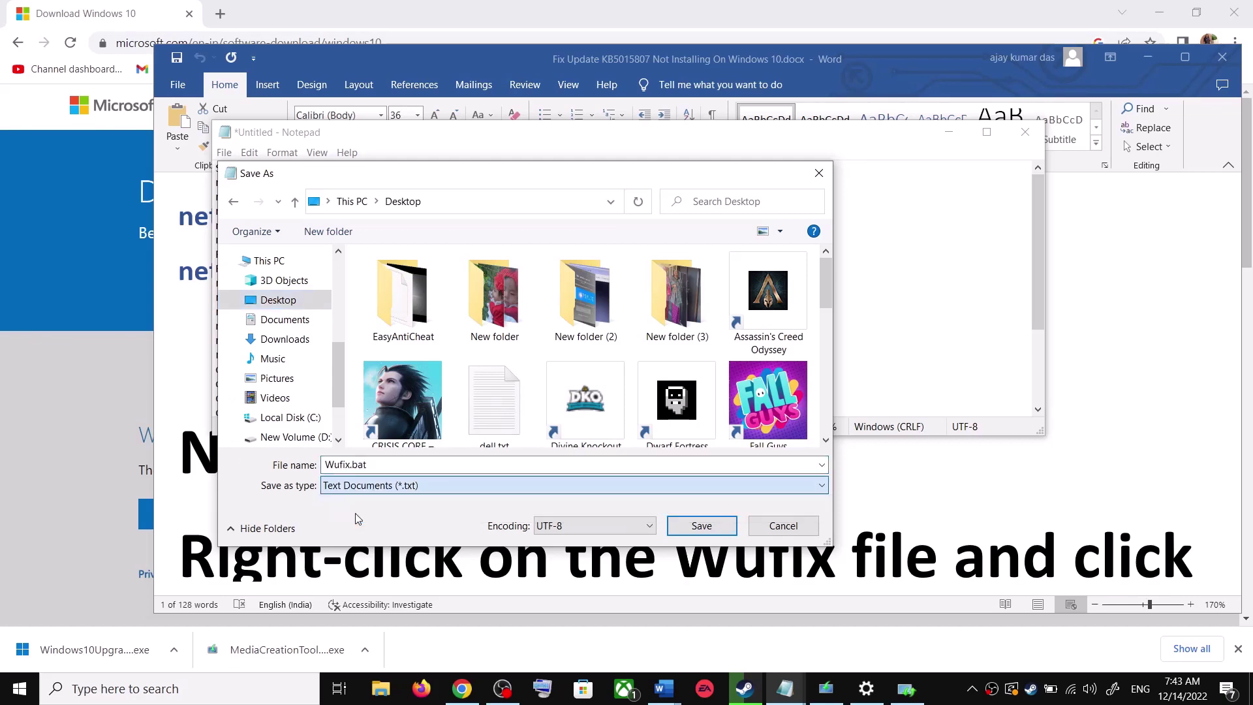
left_click(707, 524)
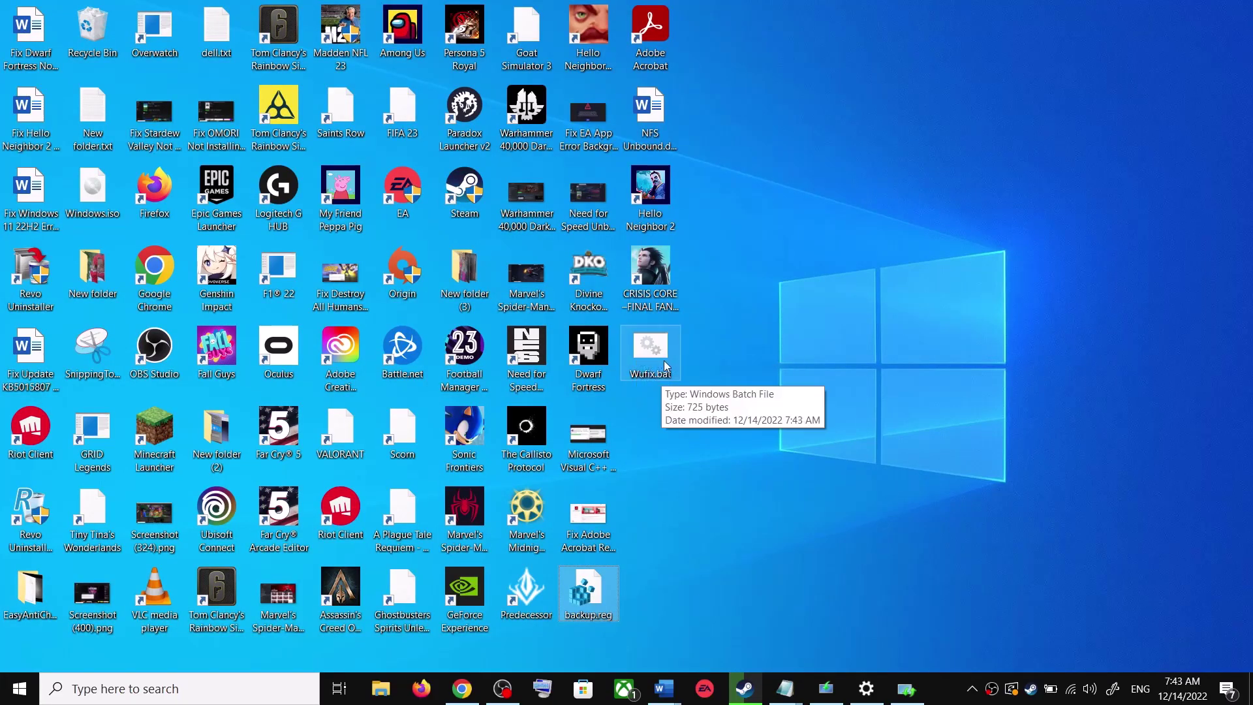
Step: Run Wufix.bat from the desktop as administrator
double_click(658, 354)
right_click(657, 354)
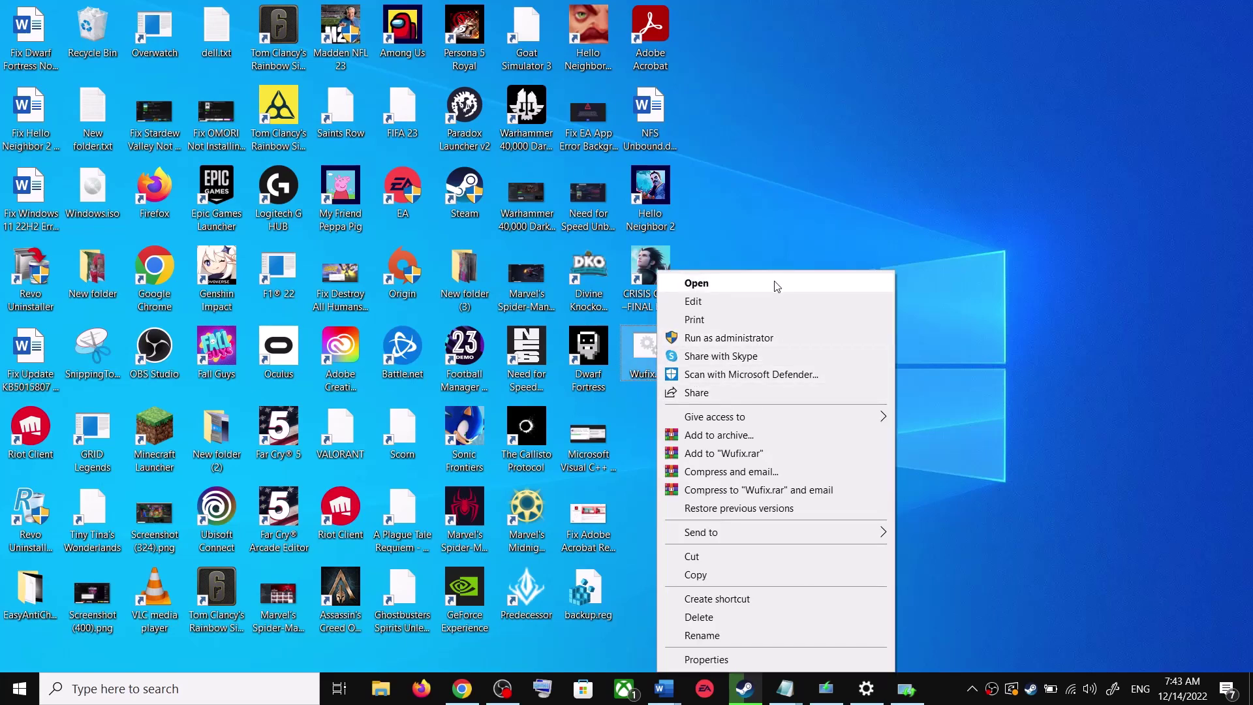
left_click(739, 232)
right_click(650, 363)
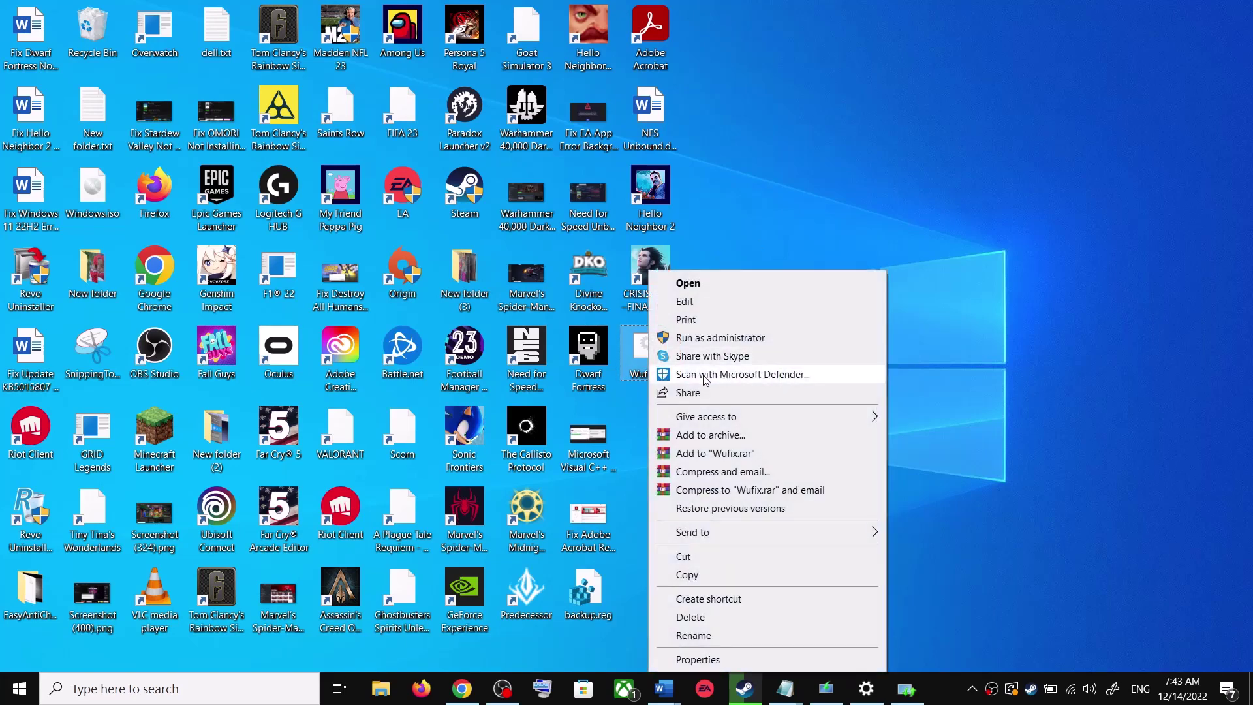
left_click(735, 338)
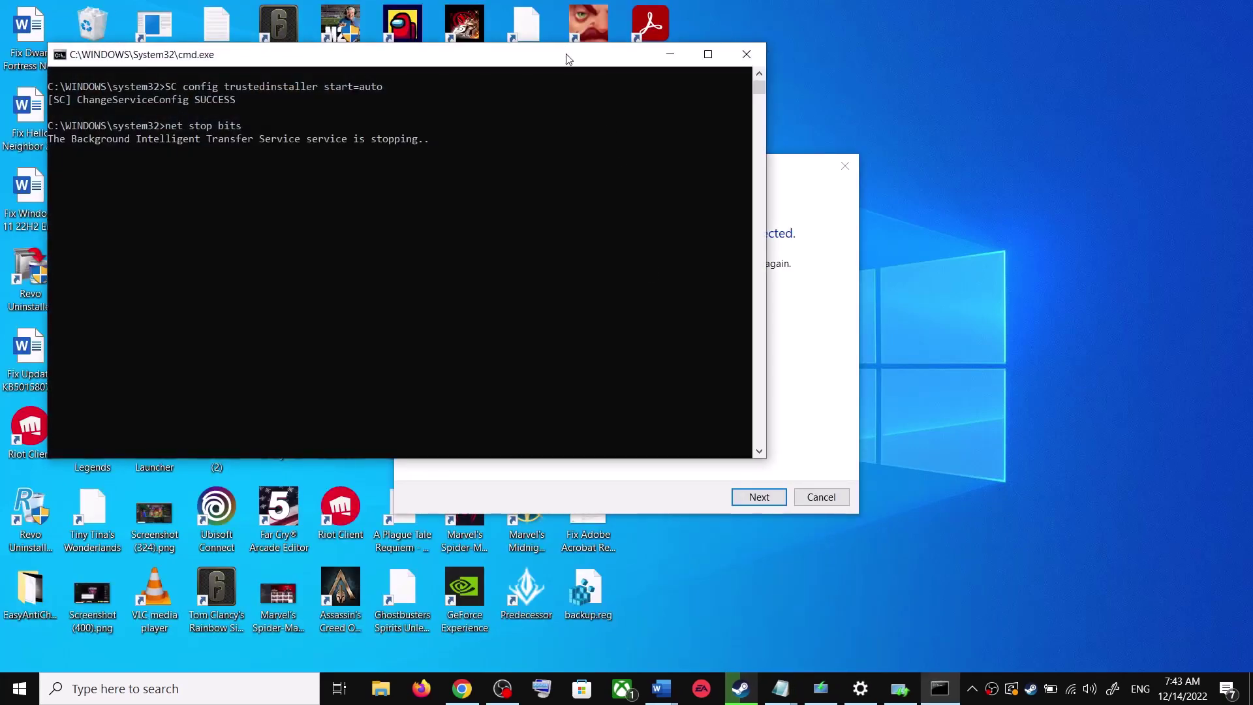
Step: Move the elevated Command Prompt aside while Wufix.bat runs, checking Start's power options without restarting
left_click_drag(568, 59, 711, 175)
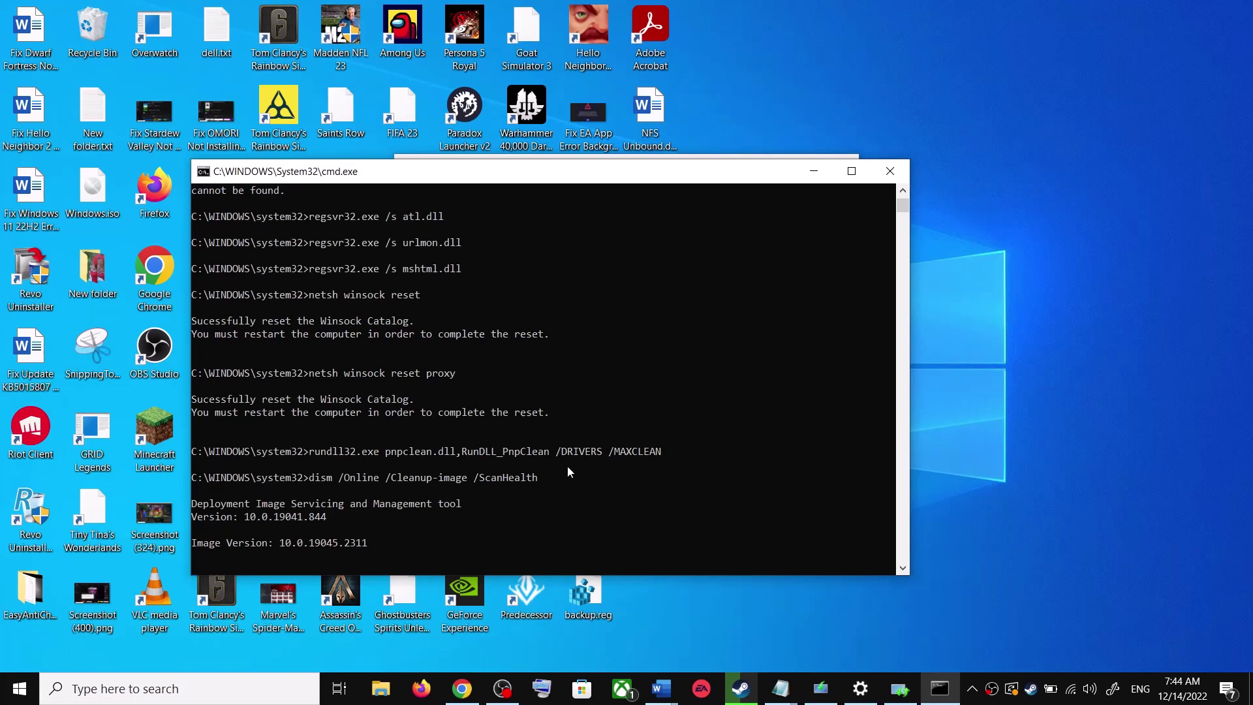
left_click(19, 688)
left_click(52, 646)
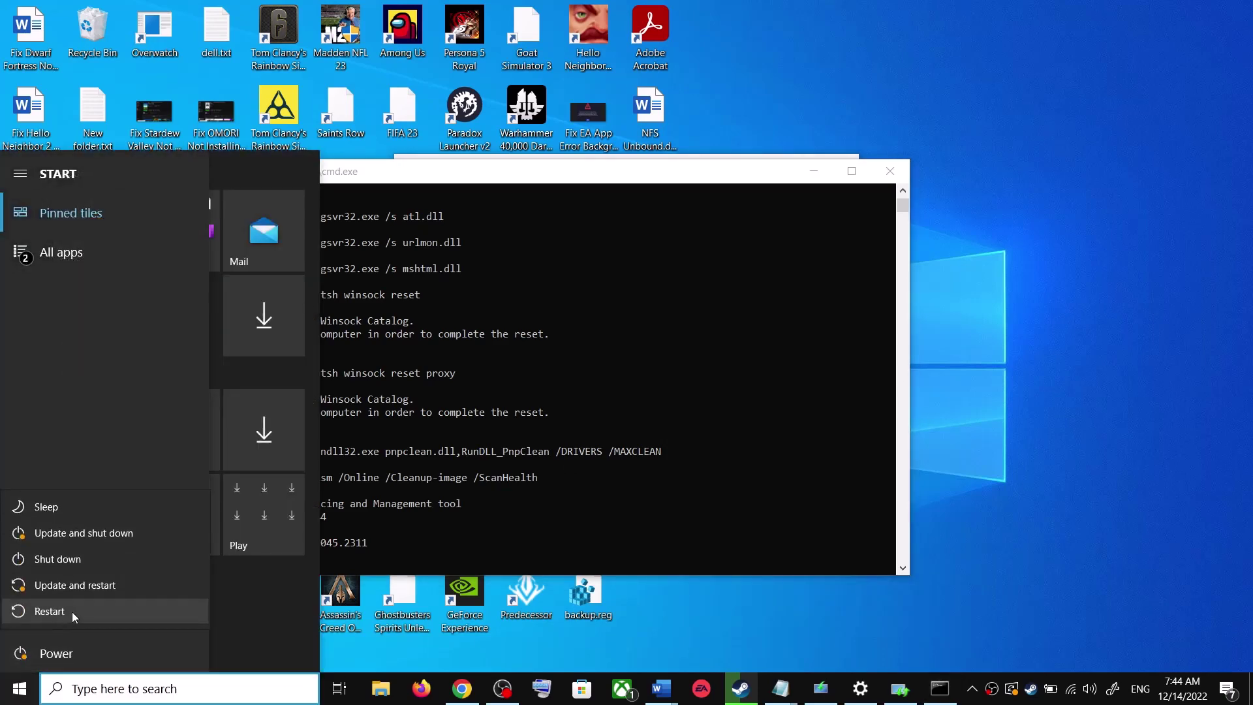
left_click(1071, 386)
left_click(1051, 400)
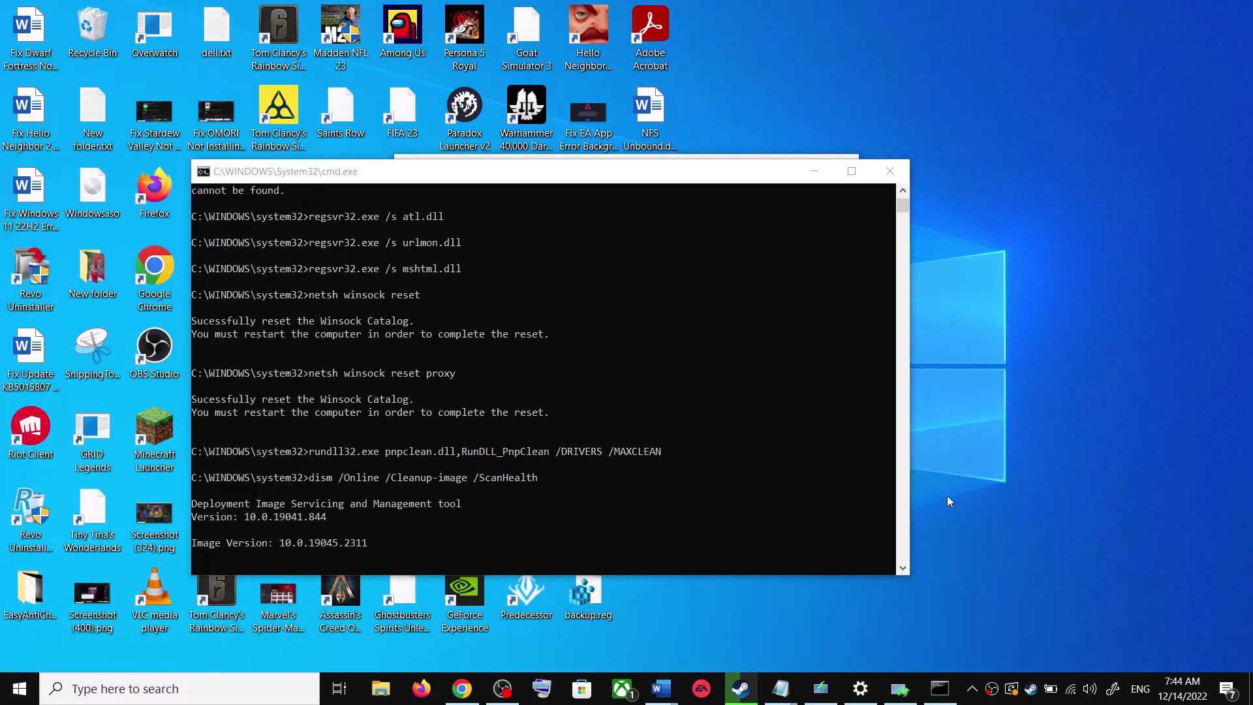
Step: Close Settings and scroll the Word guide to Step 4, Use Media Creation Tool
right_click(861, 688)
left_click(809, 655)
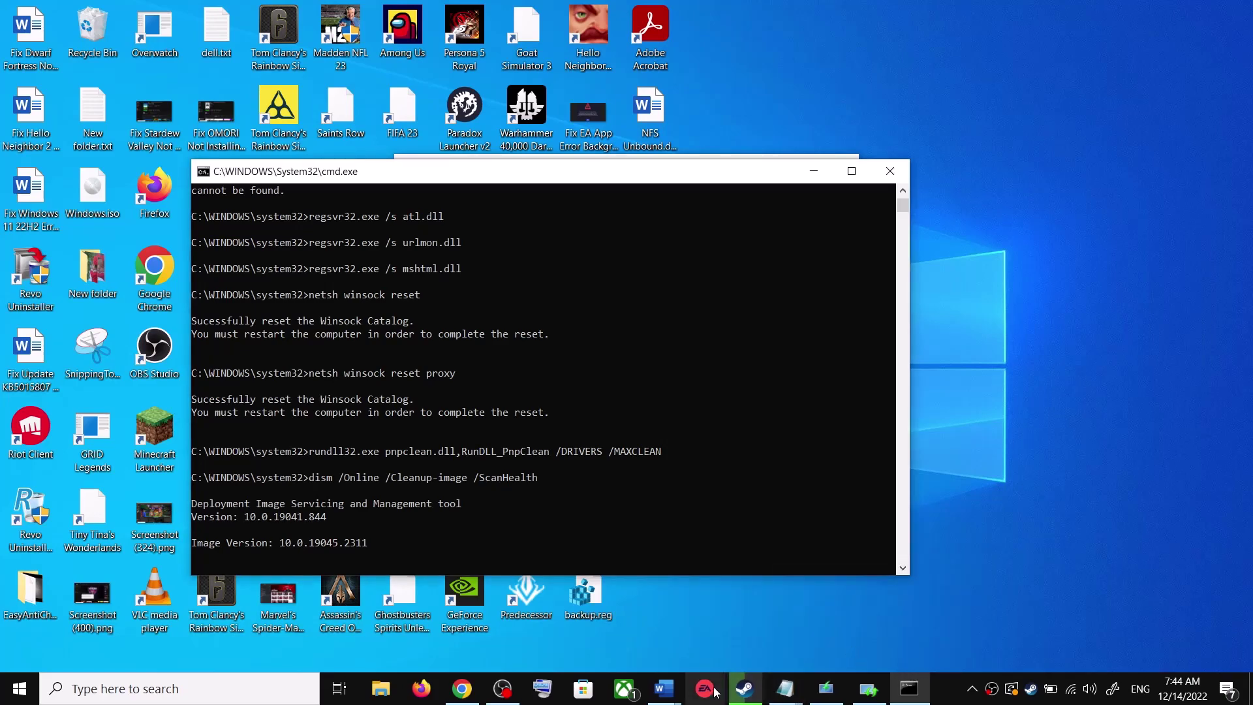
left_click(770, 645)
scroll(629, 425, "down", 3)
scroll(635, 425, "down", 6)
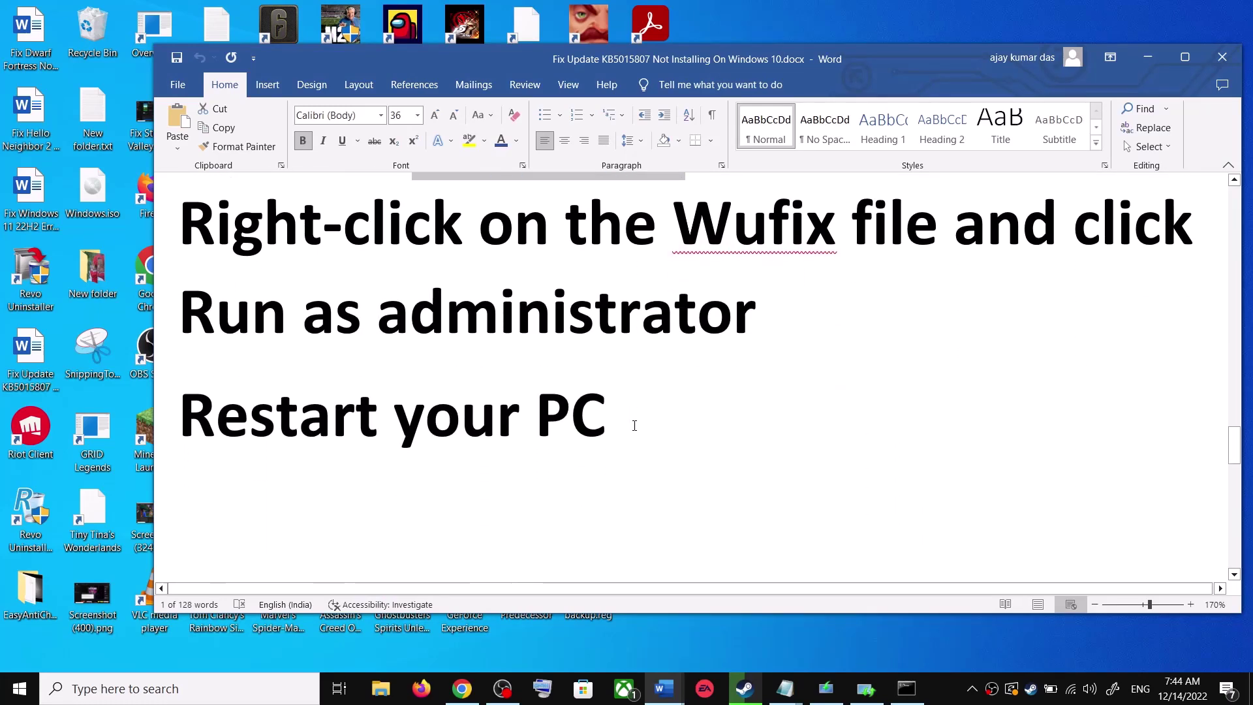
left_click_drag(449, 431, 1081, 428)
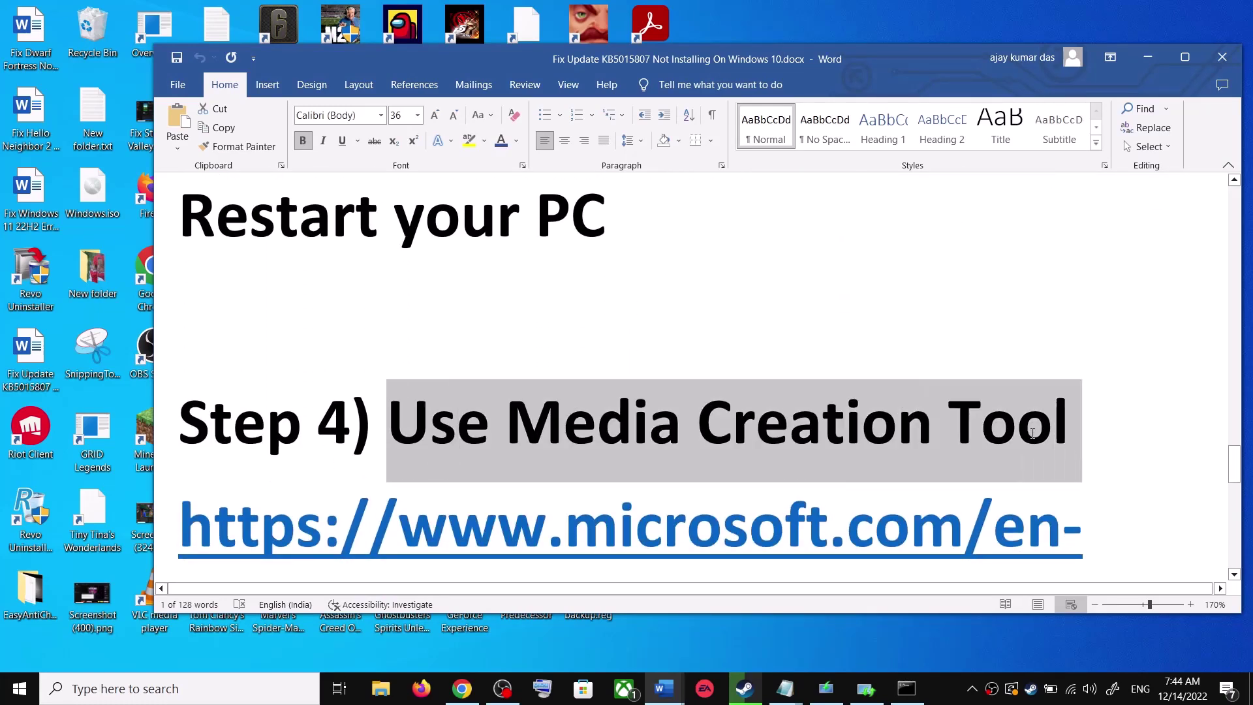
scroll(620, 450, "down", 2)
scroll(639, 451, "down", 1)
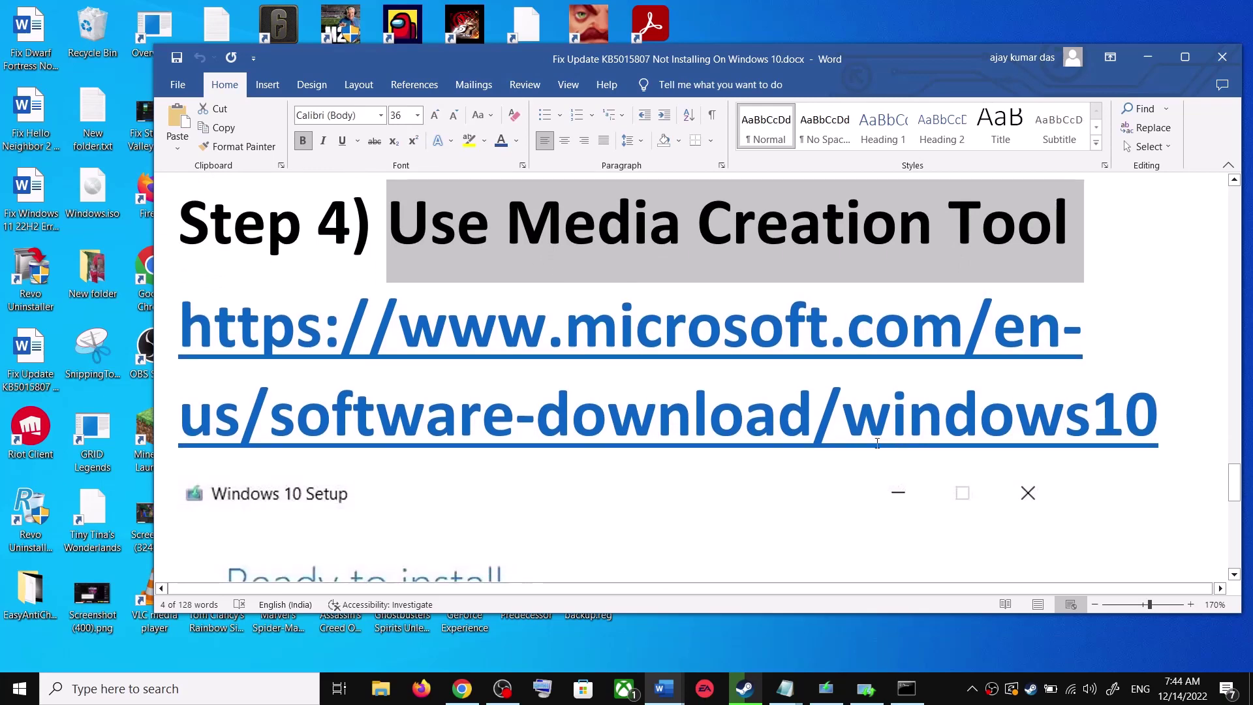
Step: Run the downloaded MediaCreationTool.exe from Chrome and accept the Windows 10 licence terms
left_click(461, 689)
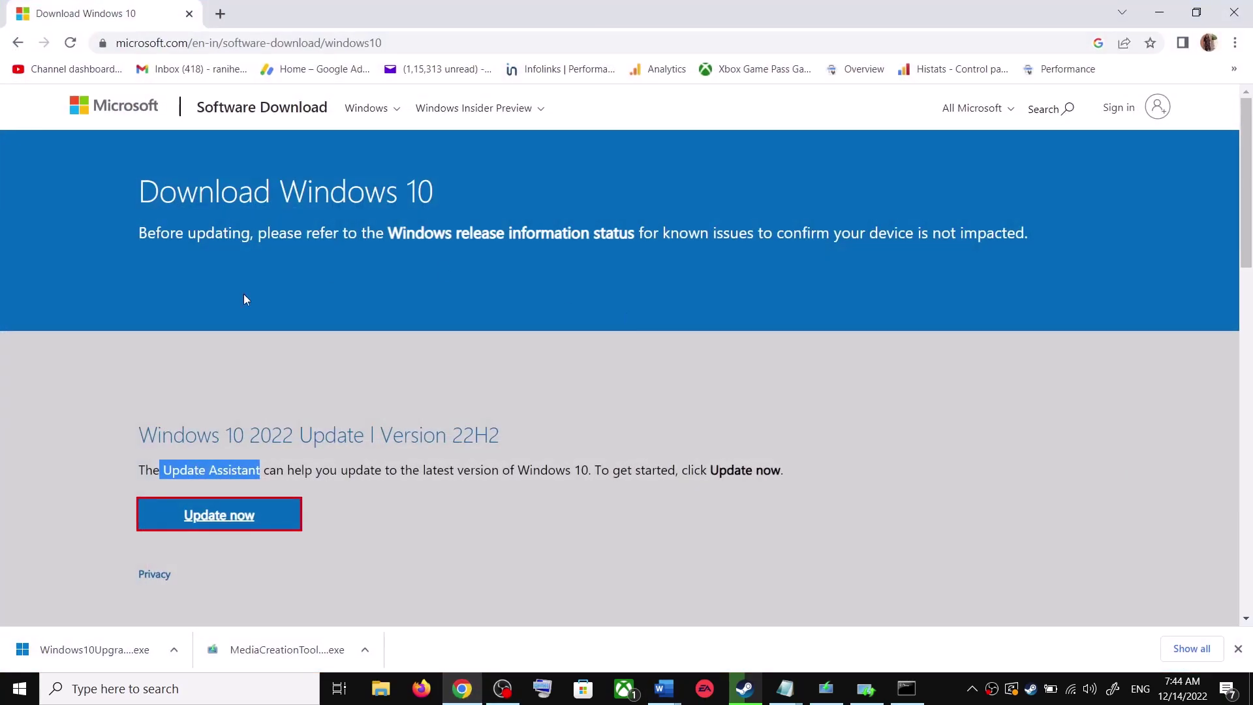
scroll(240, 386, "down", 5)
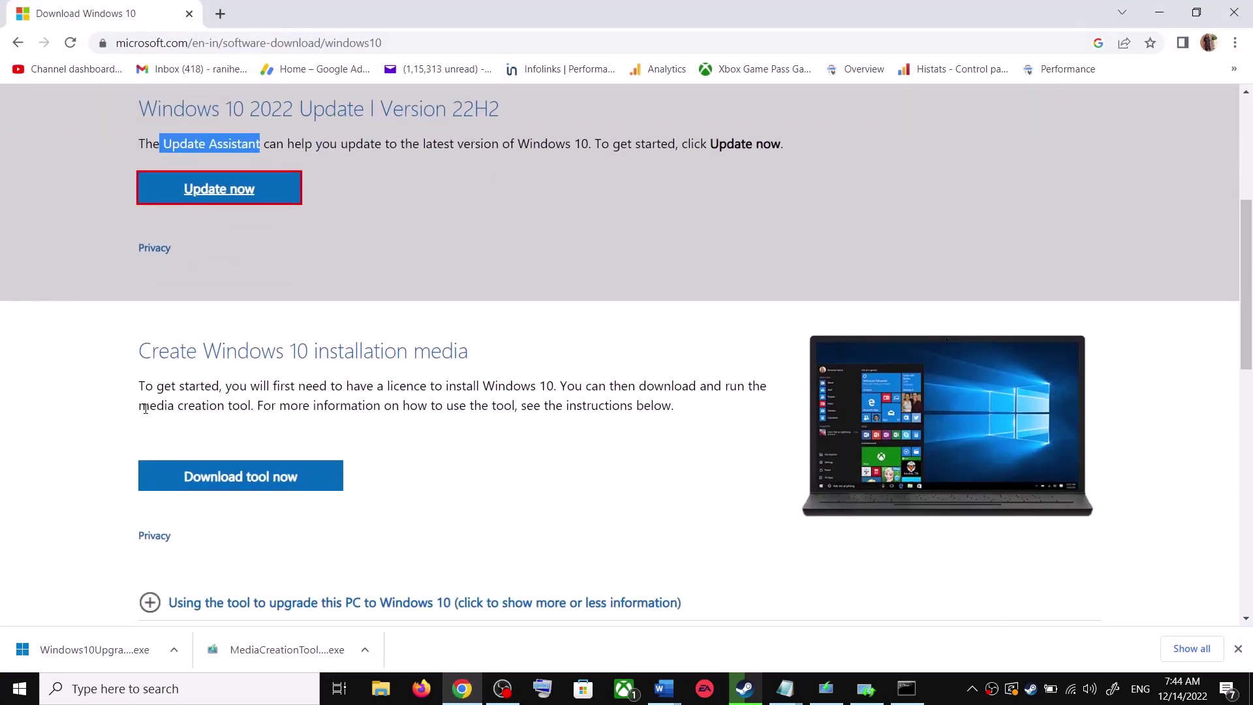
left_click_drag(145, 408, 261, 406)
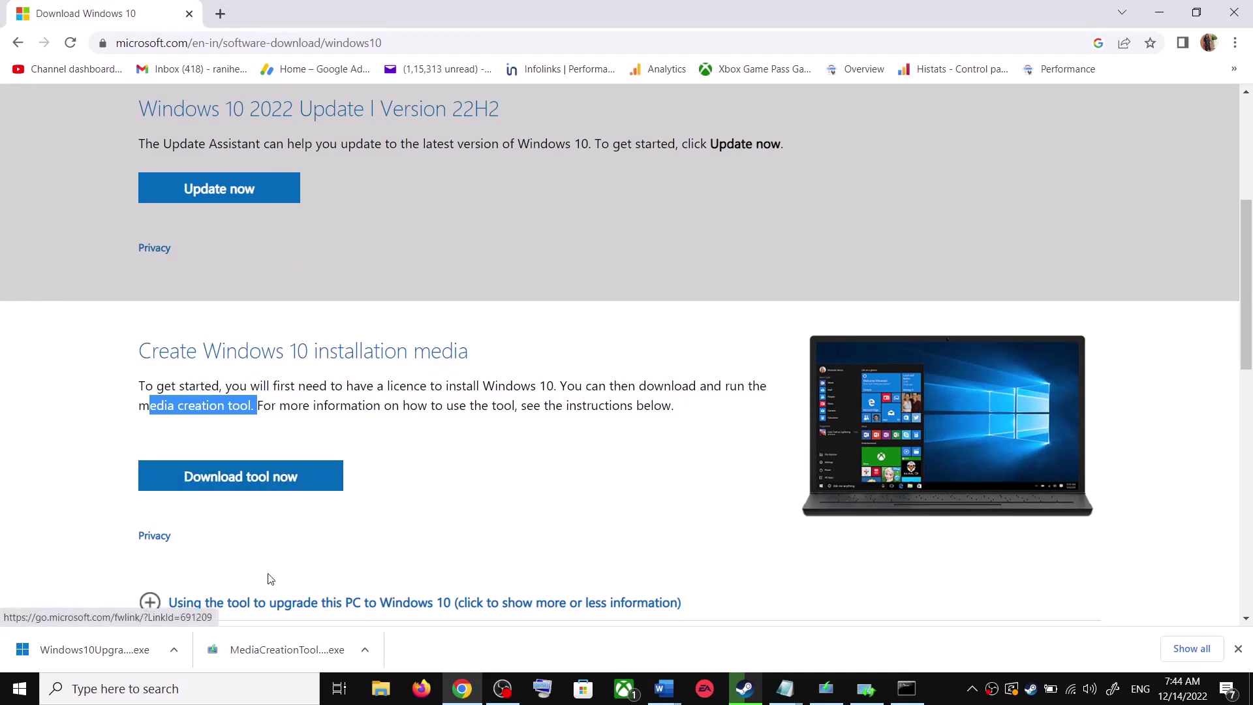
left_click(285, 660)
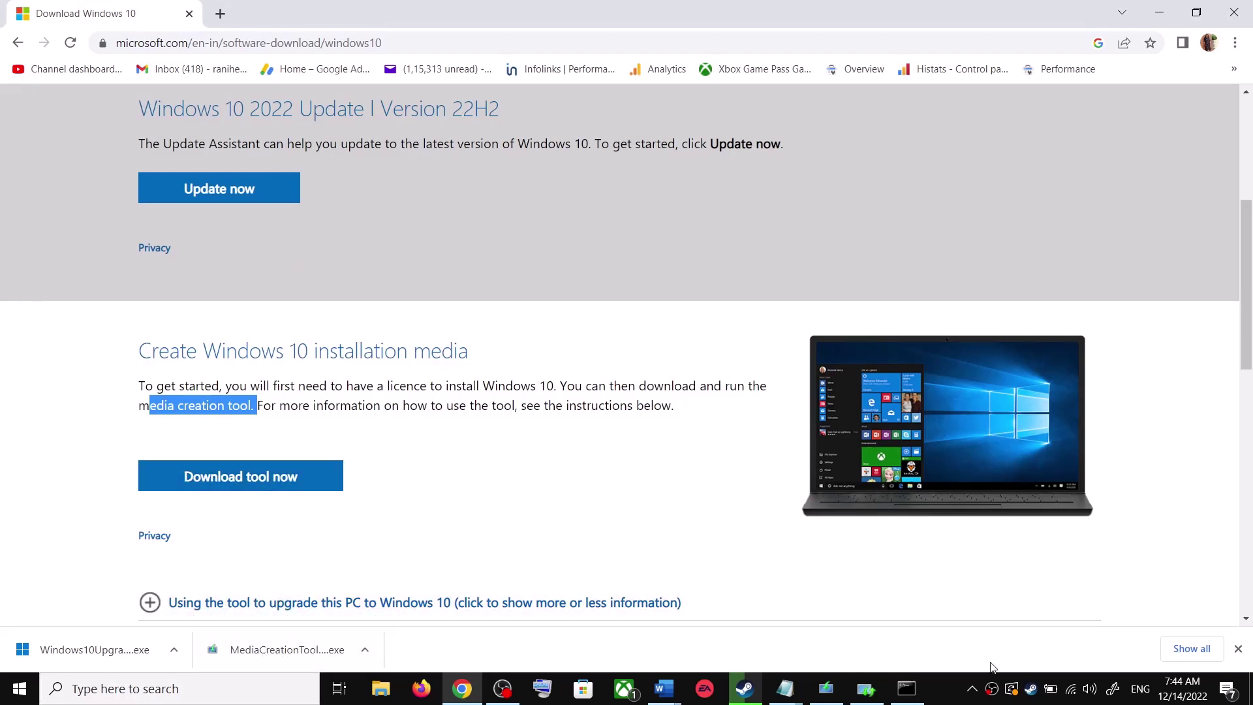
left_click(850, 539)
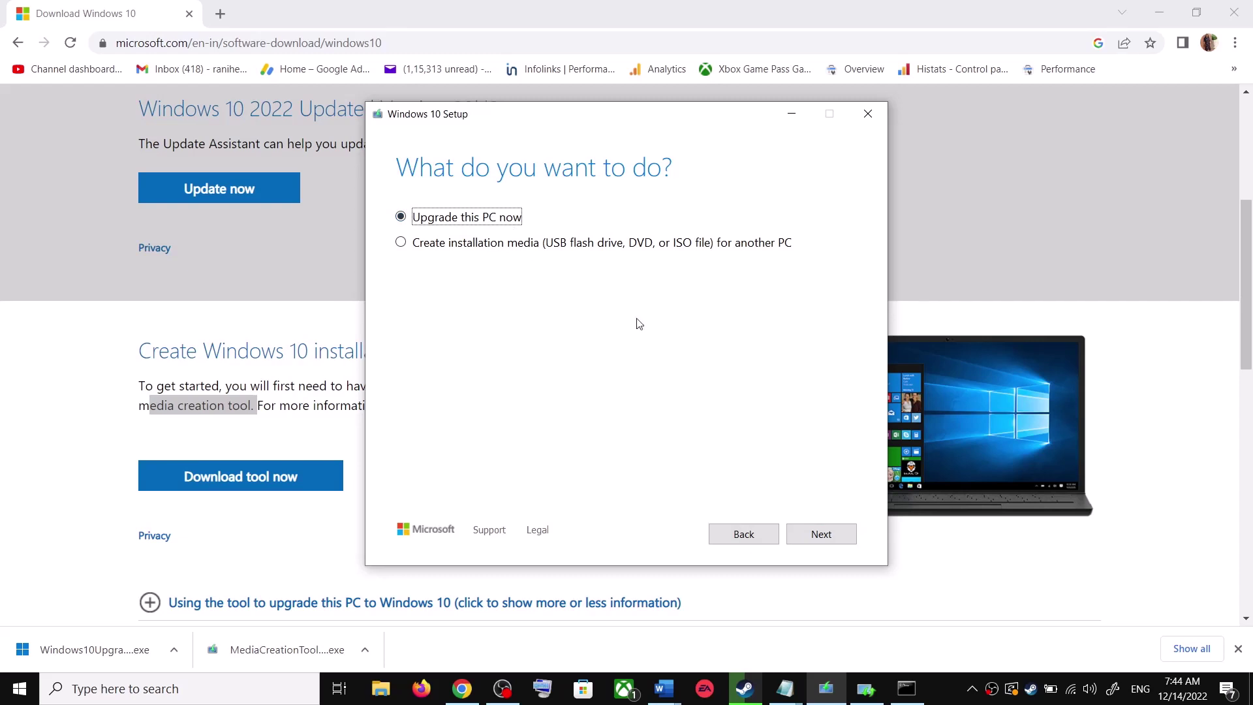
Step: Proceed with 'Upgrade this PC now' so Windows 10 starts downloading
left_click(833, 534)
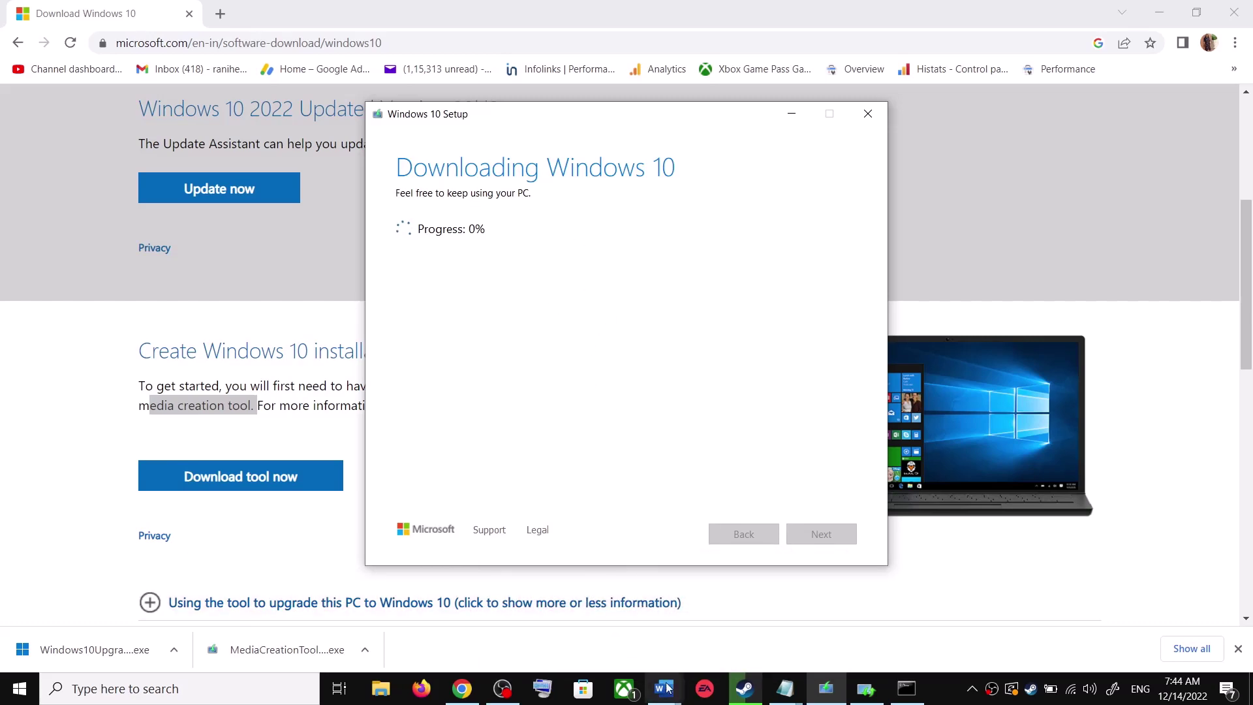
Step: Bring the Fix Update guide in Word back to the front and maximize it
mouse_move(678, 701)
left_click(755, 588)
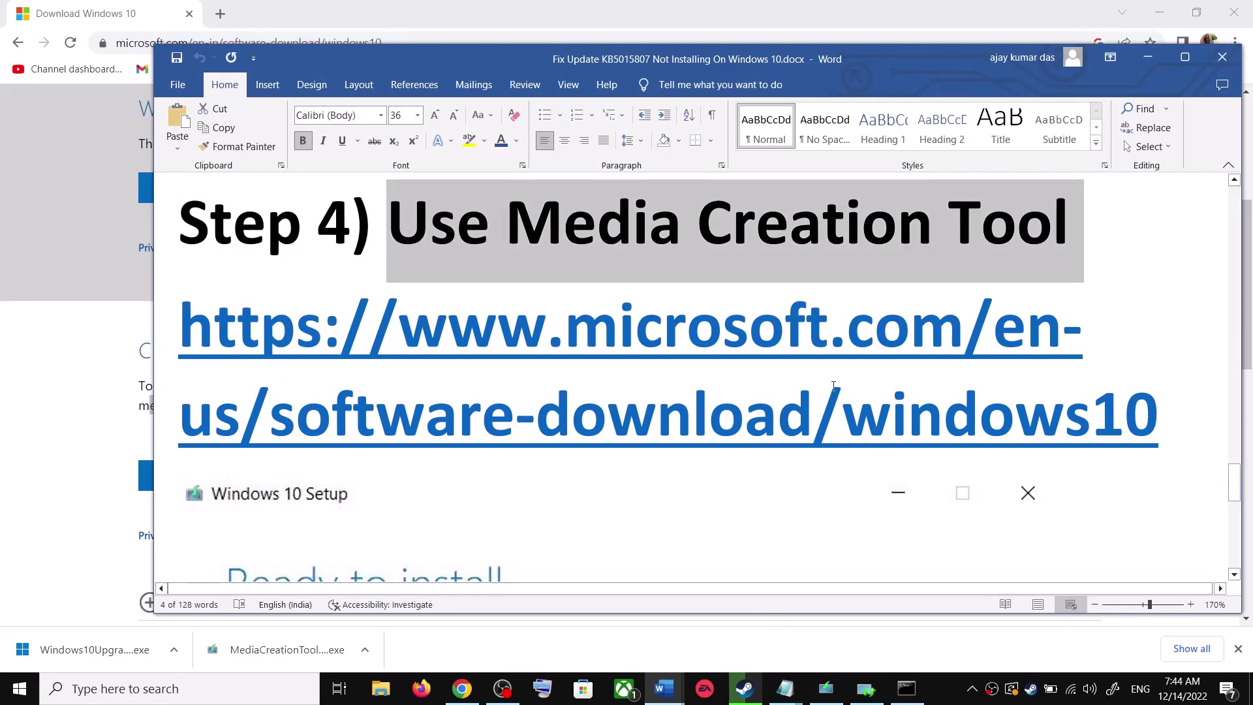
scroll(869, 415, "down", 1)
scroll(869, 415, "down", 3)
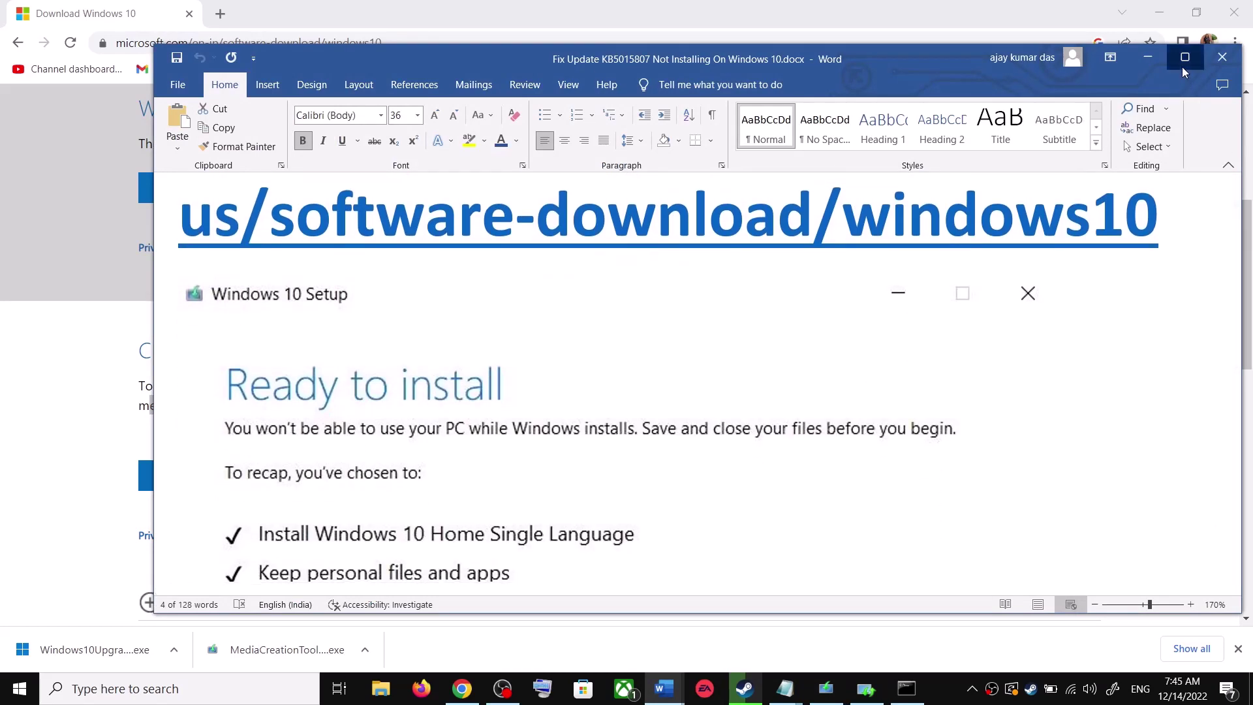
left_click(1184, 60)
Step: Scroll the guide to the Ready to install screenshot showing Keep personal files and apps
scroll(280, 372, "down", 2)
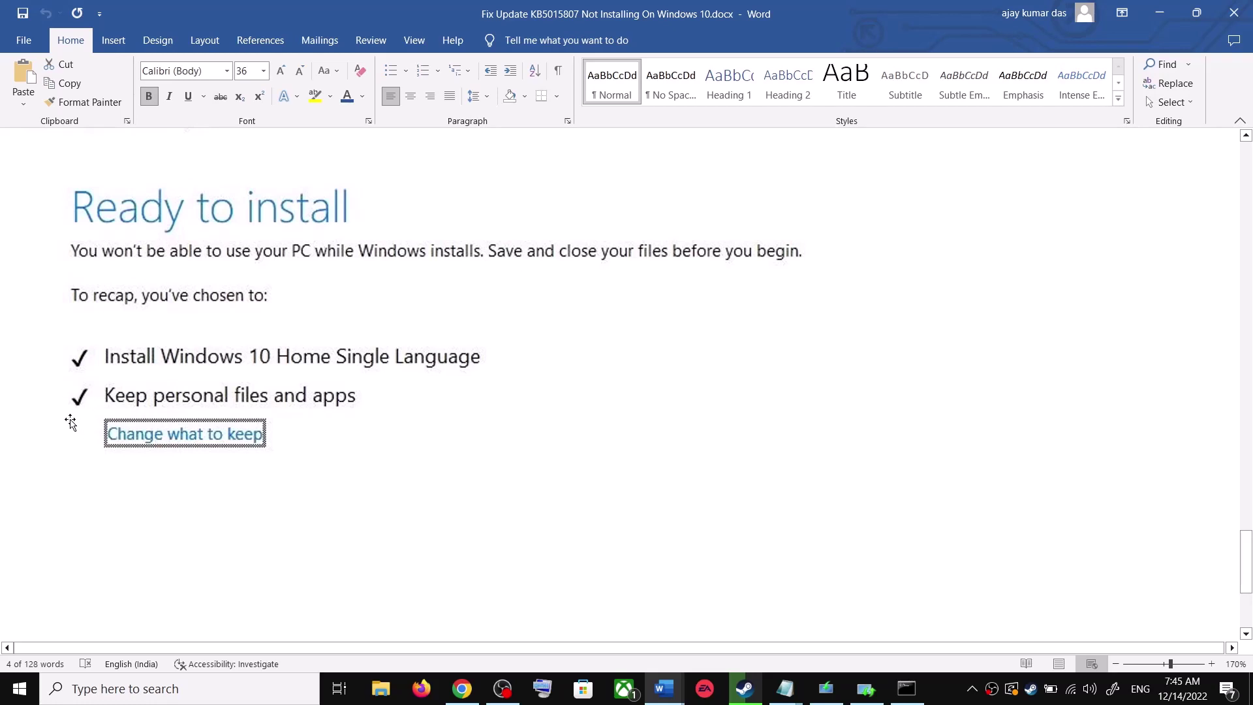
scroll(433, 392, "down", 4)
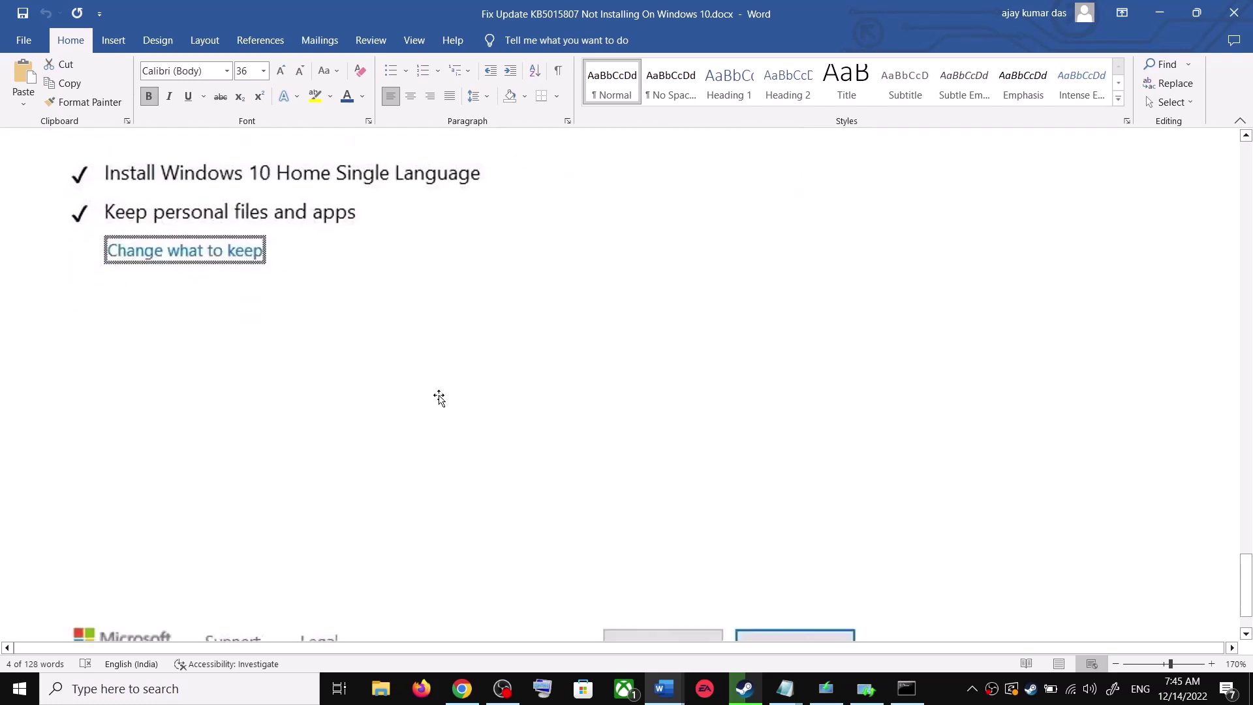
scroll(638, 453, "up", 5)
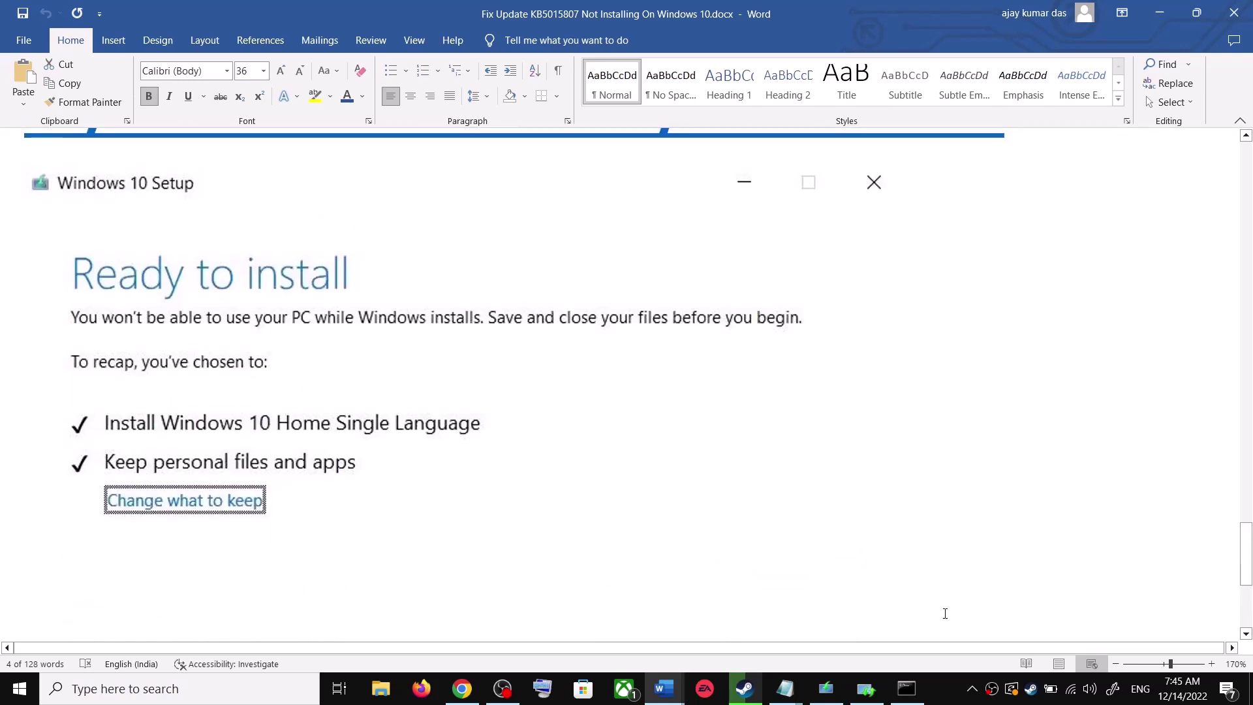
left_click(955, 691)
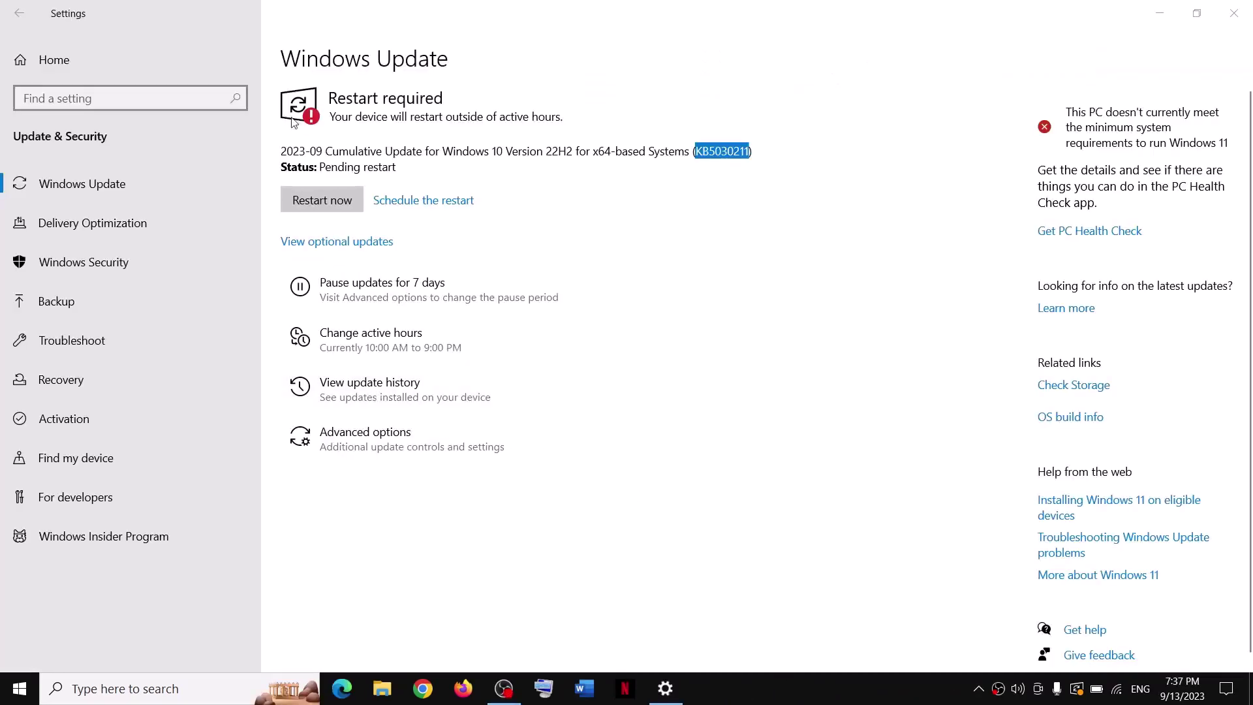
Step: Confirm Windows Update lists the 2023-09 Cumulative Update KB5030211 for 22H2 awaiting restart
left_click(657, 152)
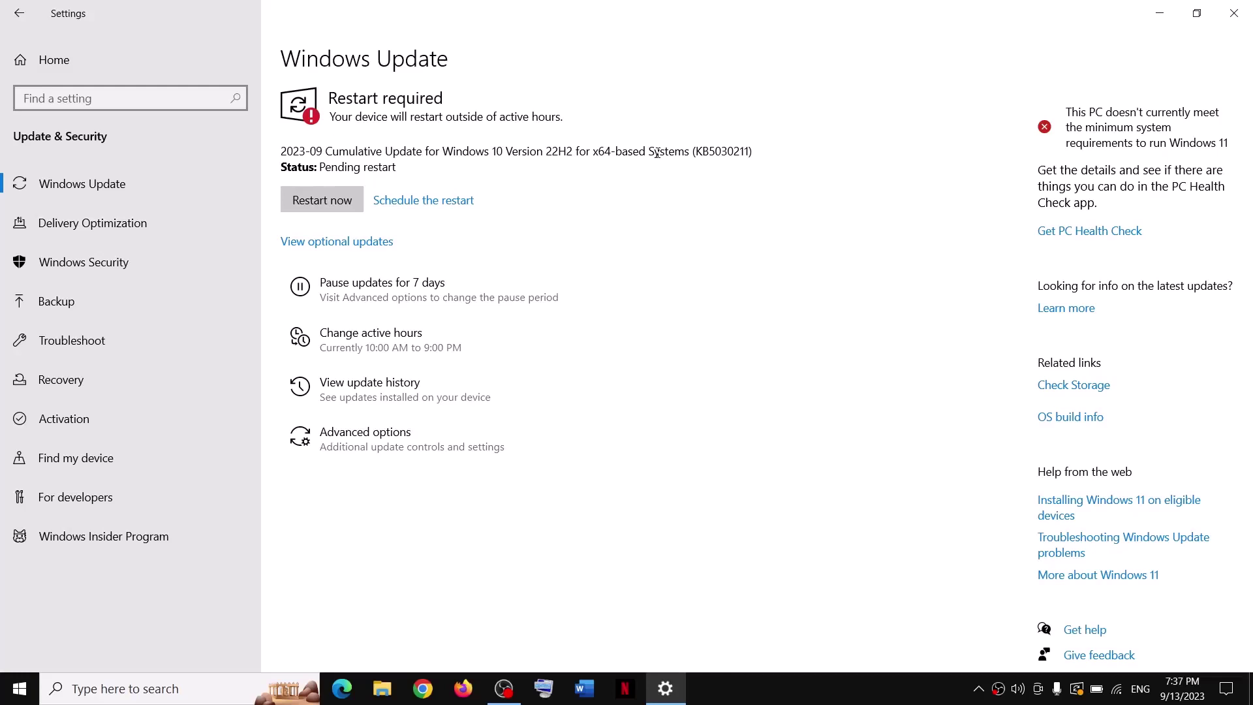
left_click(779, 697)
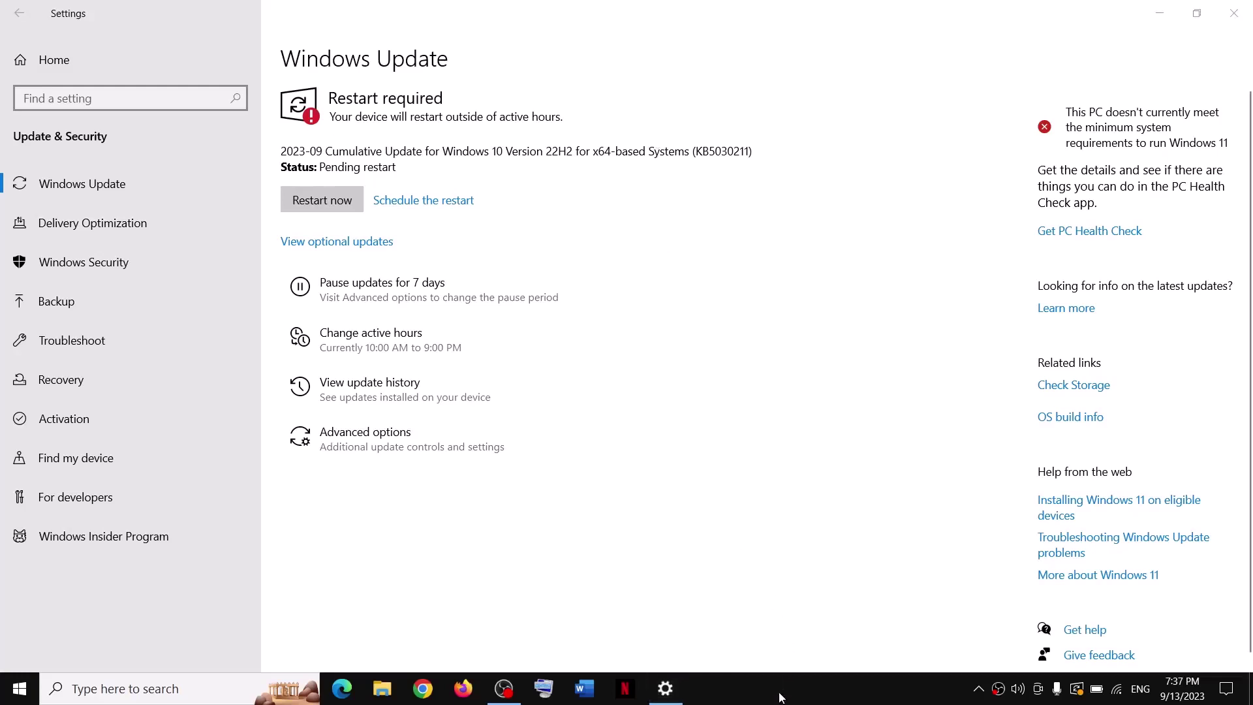